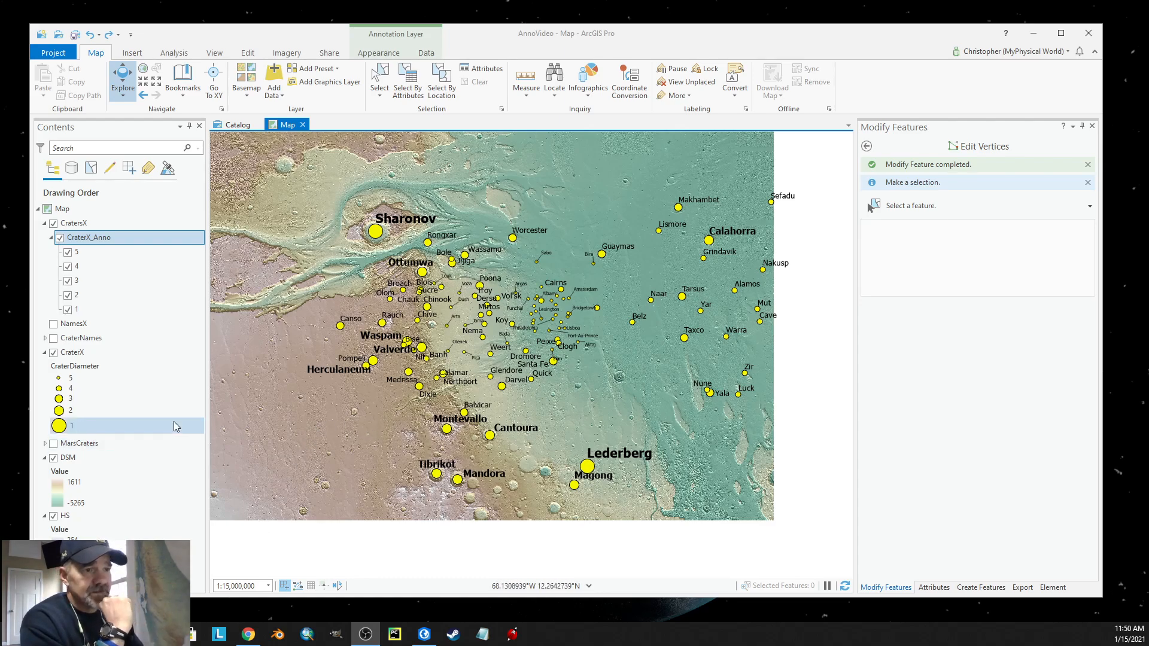
# - Open the CraterX layer's attribute table, review its Name, CraterDiameter and Class fields, and close the table
pyautogui.rightClick(75, 357)
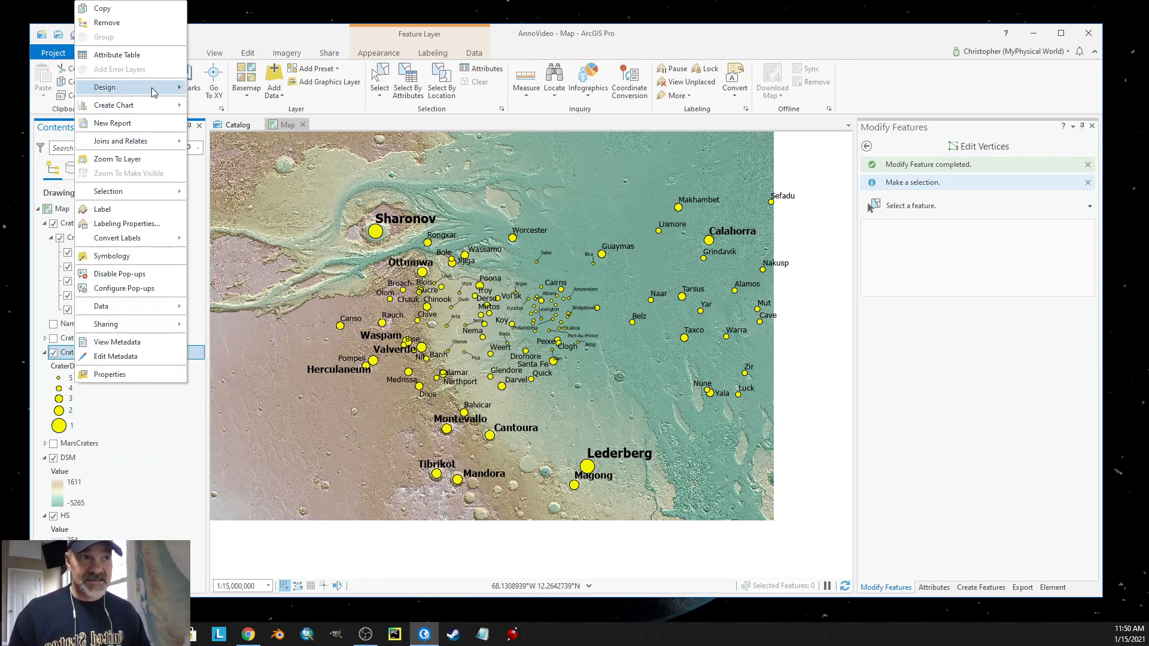
pyautogui.moveTo(143, 85)
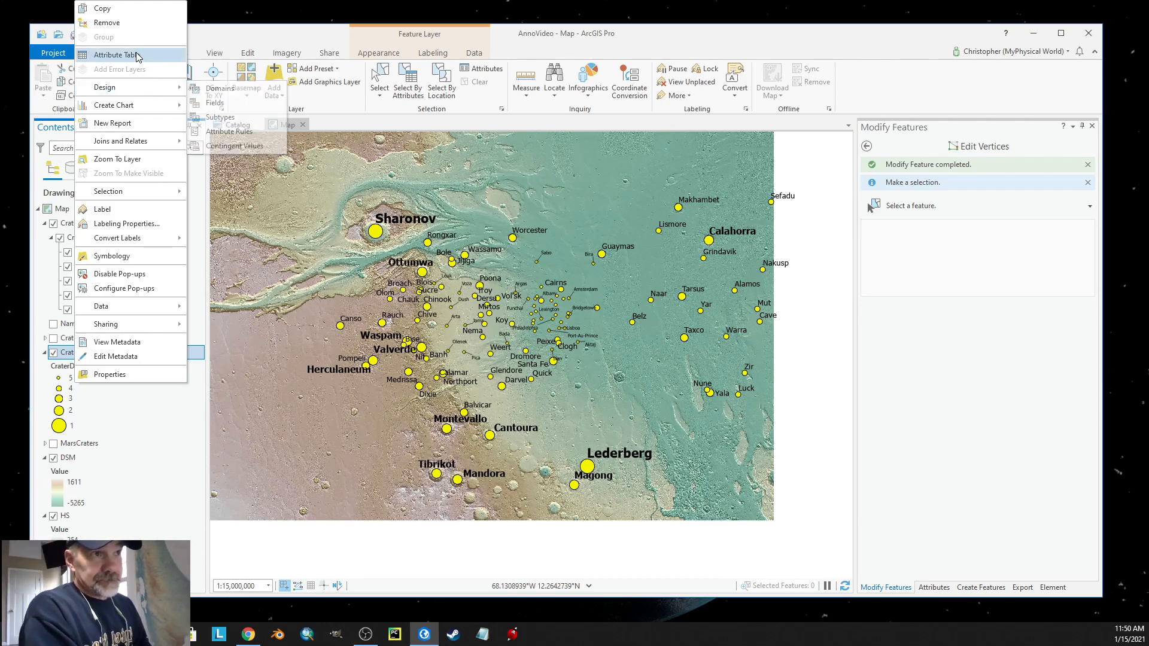
pyautogui.click(137, 57)
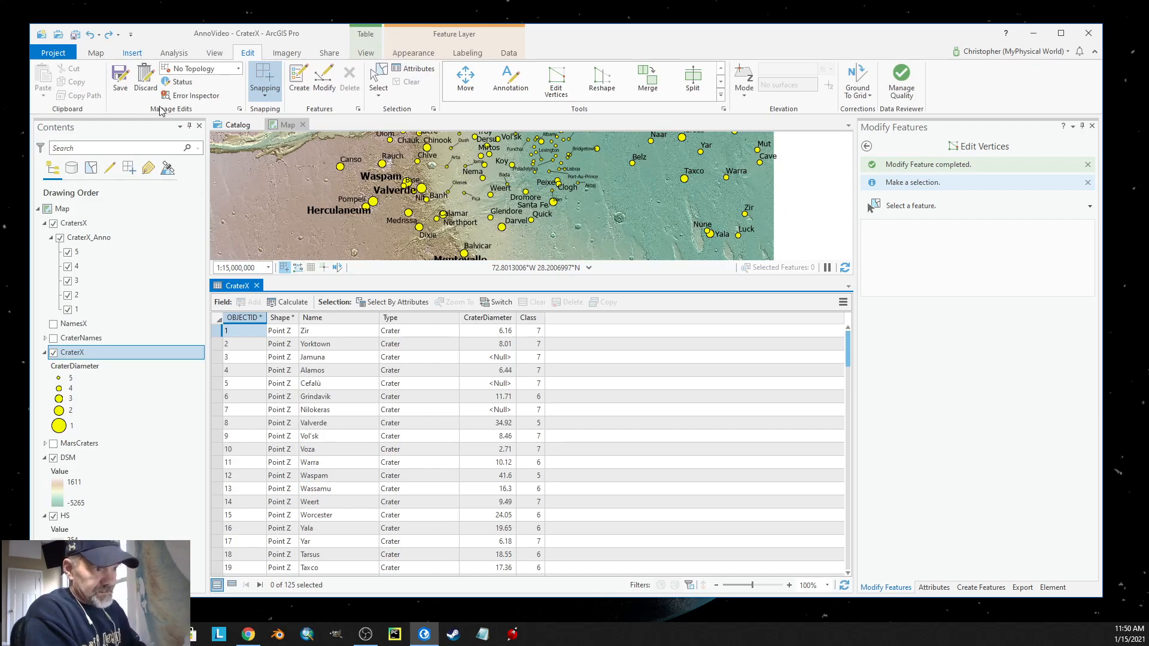
pyautogui.click(333, 332)
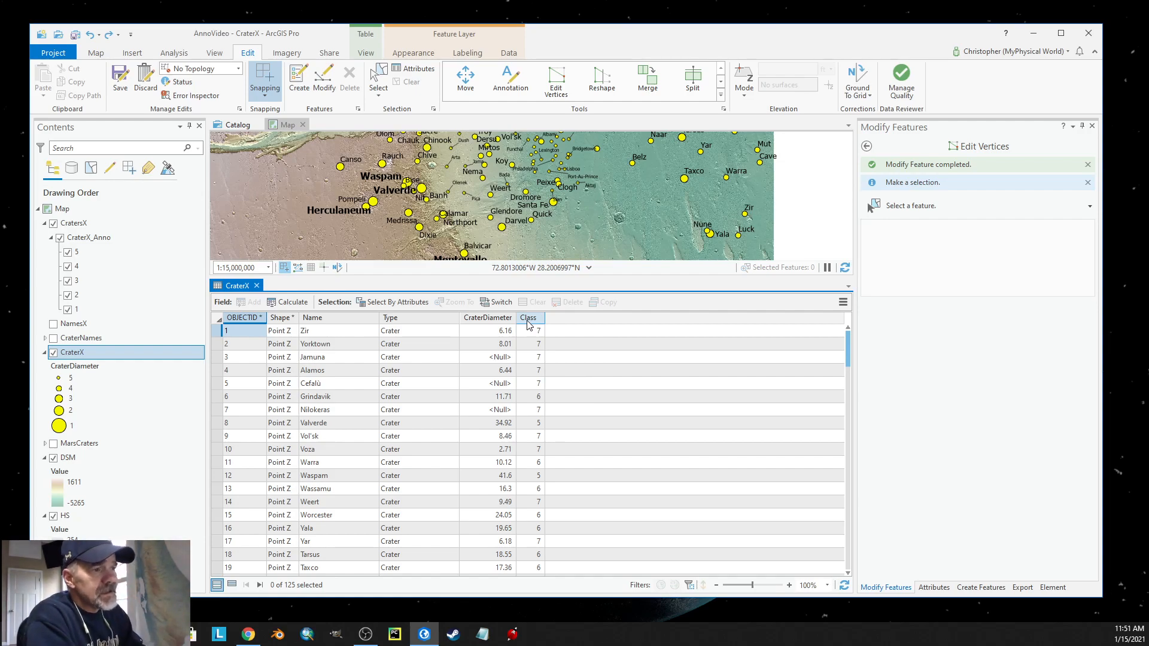
pyautogui.click(482, 331)
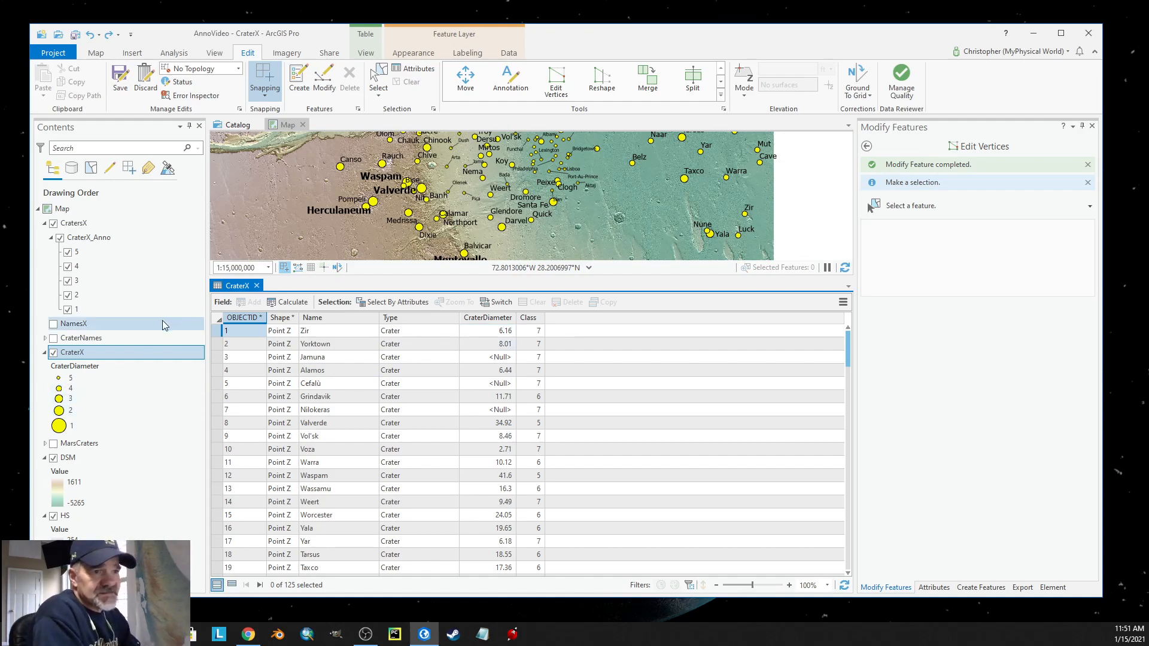
pyautogui.click(908, 348)
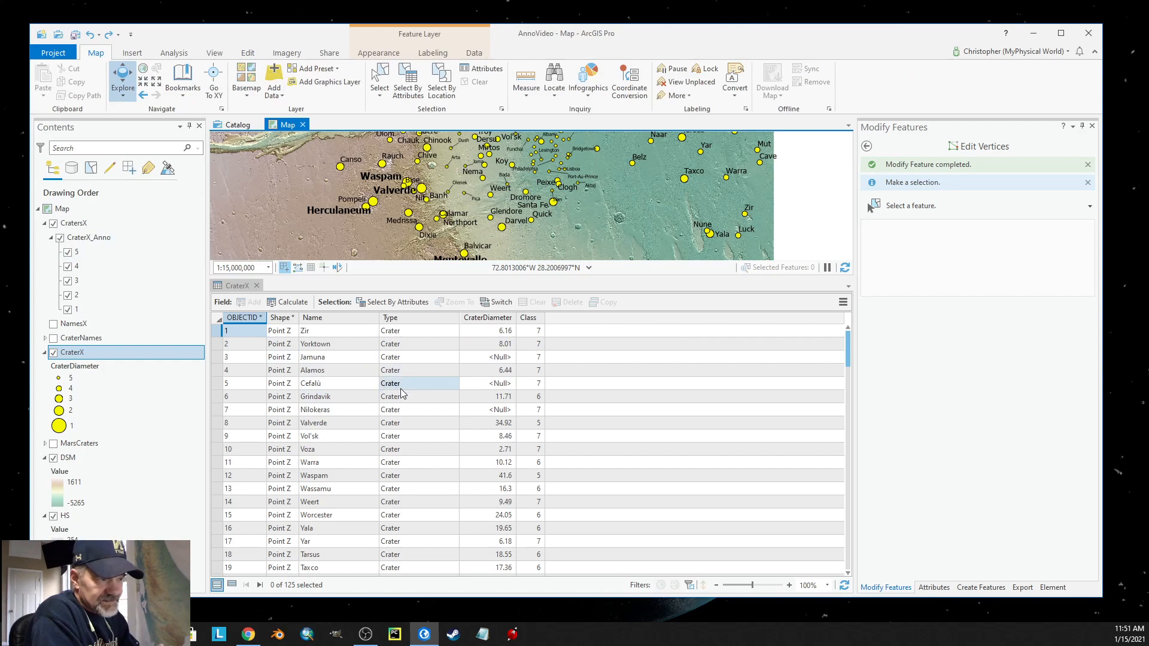
pyautogui.click(256, 286)
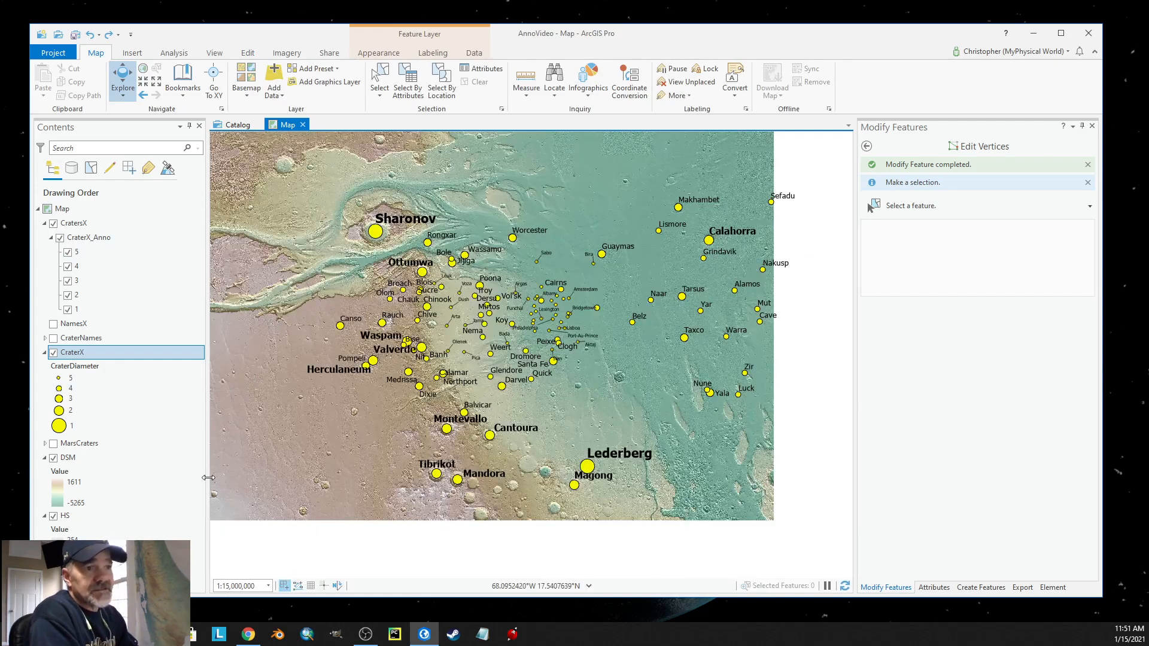
# - Open the CraterX_Anno attribute table and examine its annotation class, symbol, text, font and alignment fields
pyautogui.rightClick(94, 242)
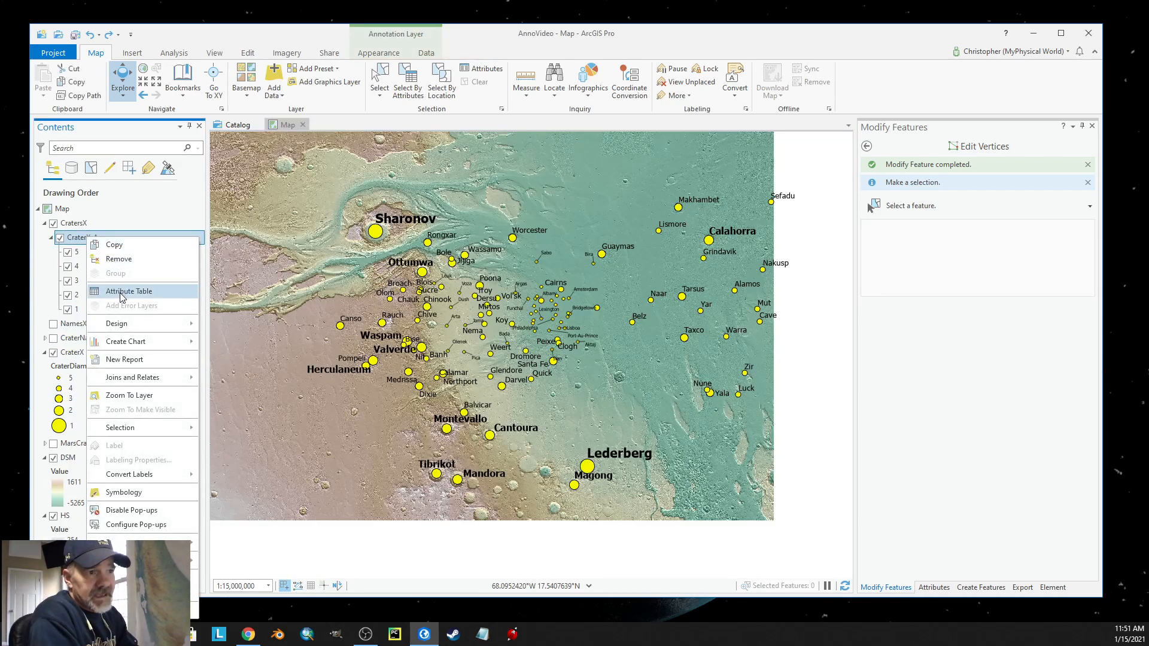
pyautogui.click(109, 293)
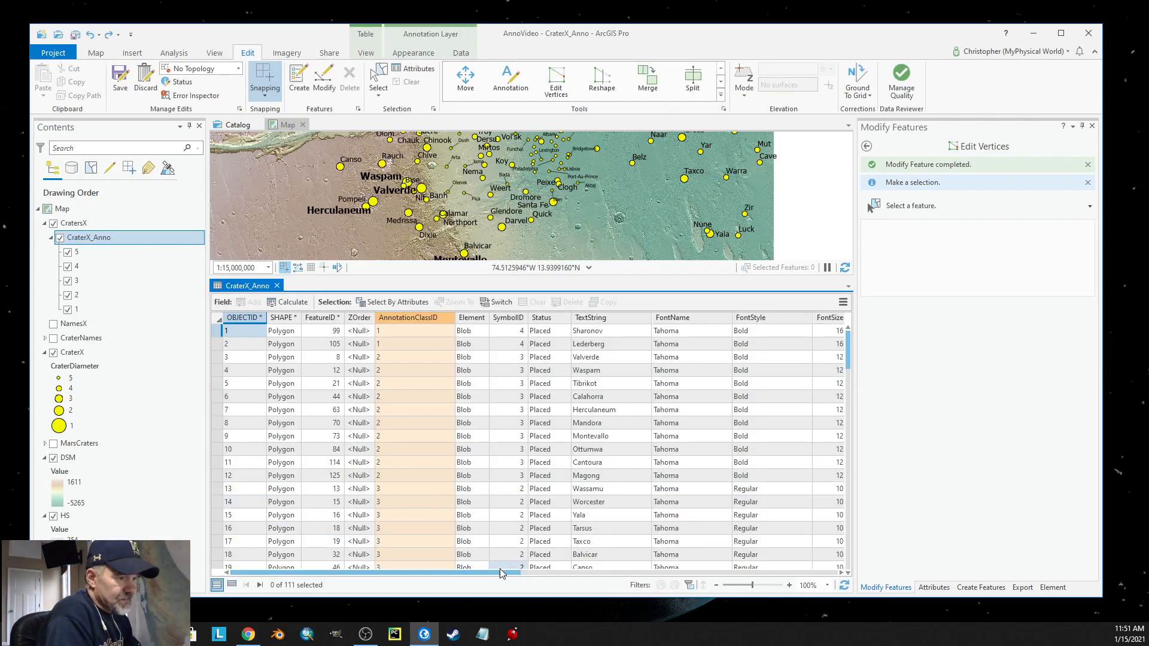
pyautogui.moveTo(492, 576); pyautogui.dragTo(313, 574)
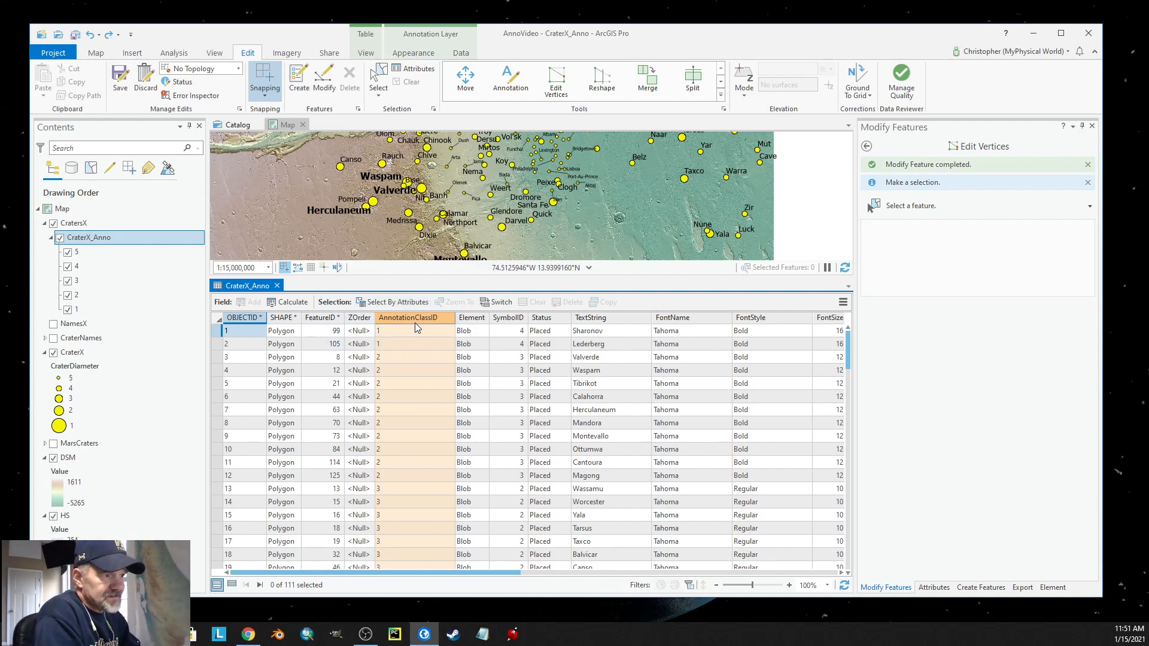
pyautogui.moveTo(413, 322)
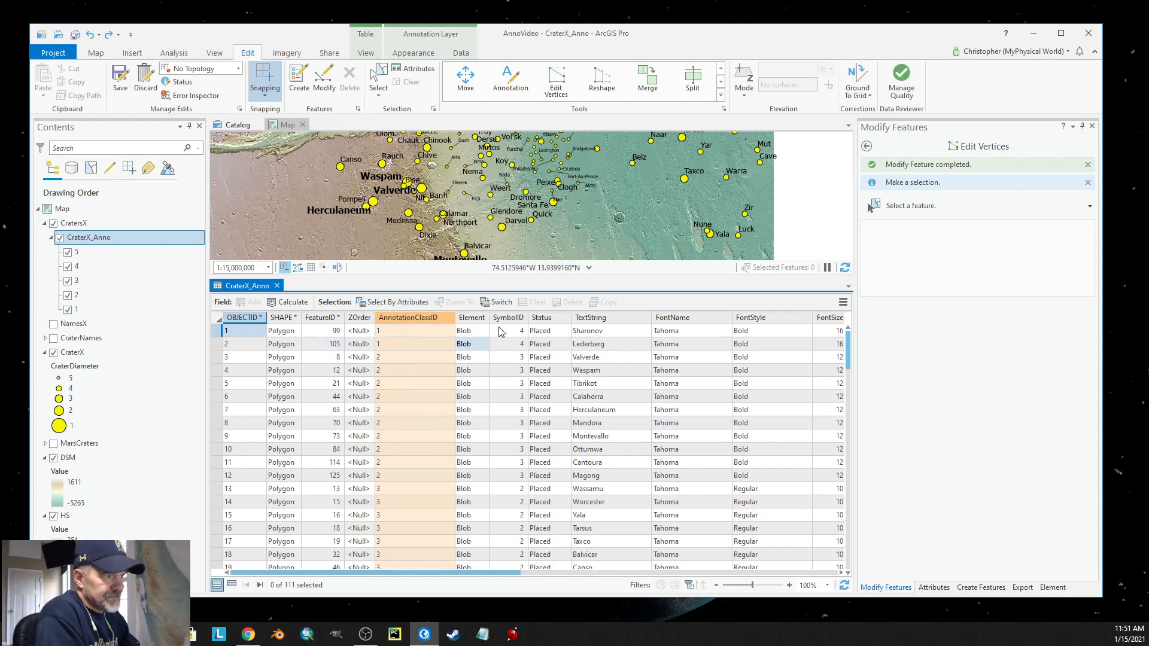
pyautogui.moveTo(507, 323)
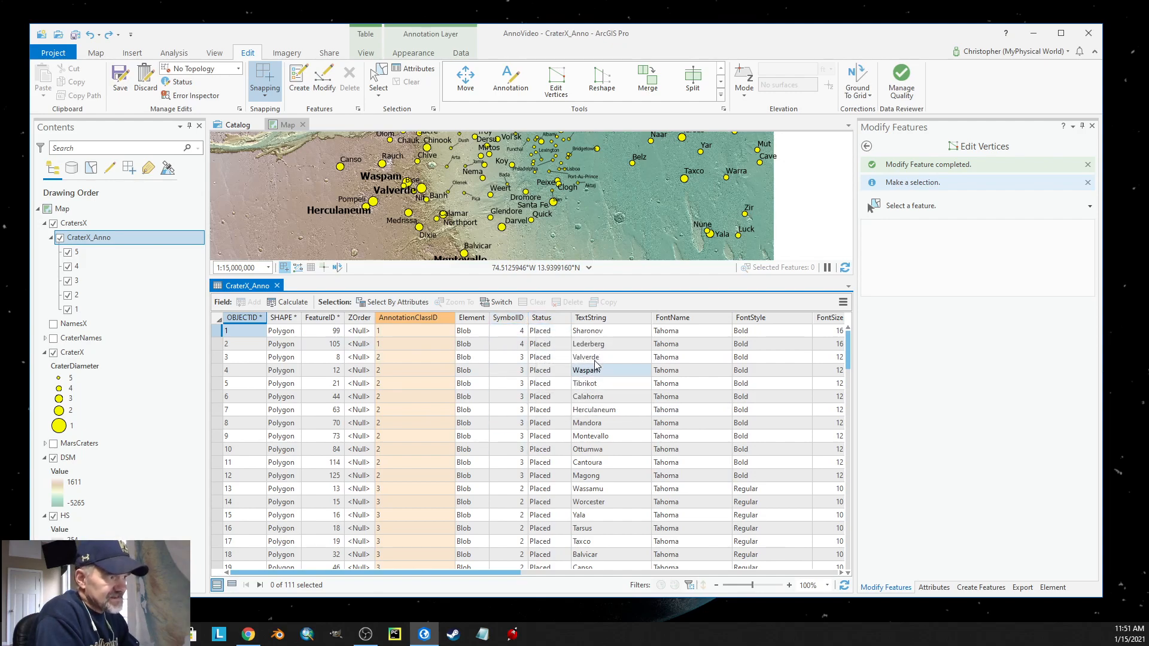
pyautogui.moveTo(589, 325)
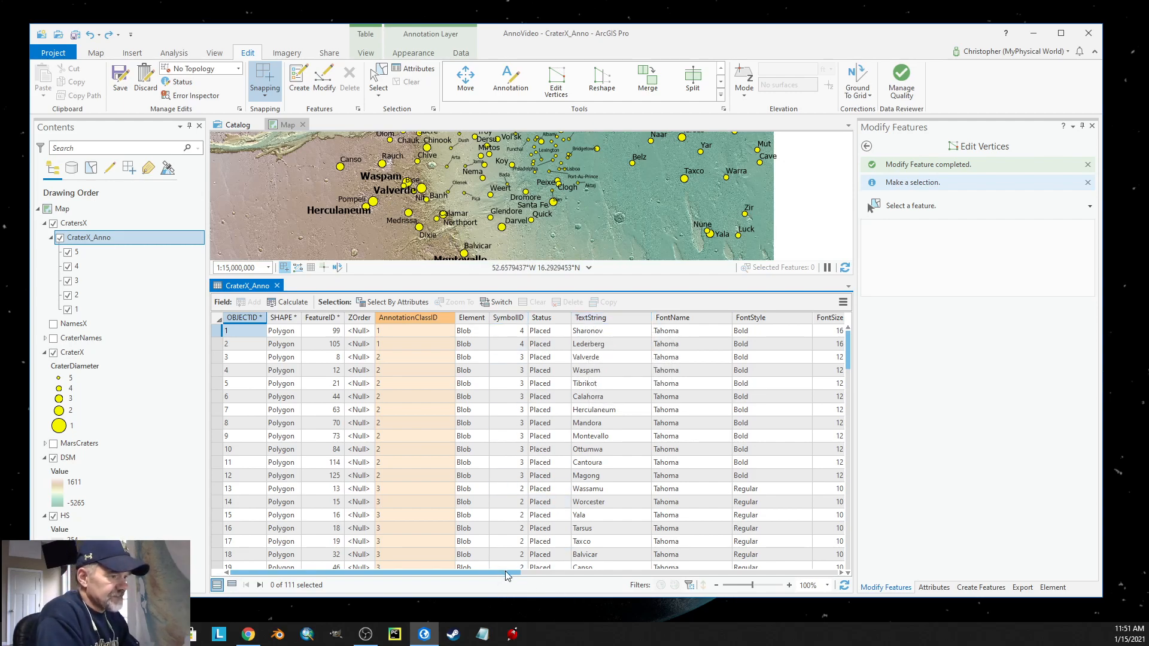
pyautogui.moveTo(505, 571); pyautogui.dragTo(630, 570)
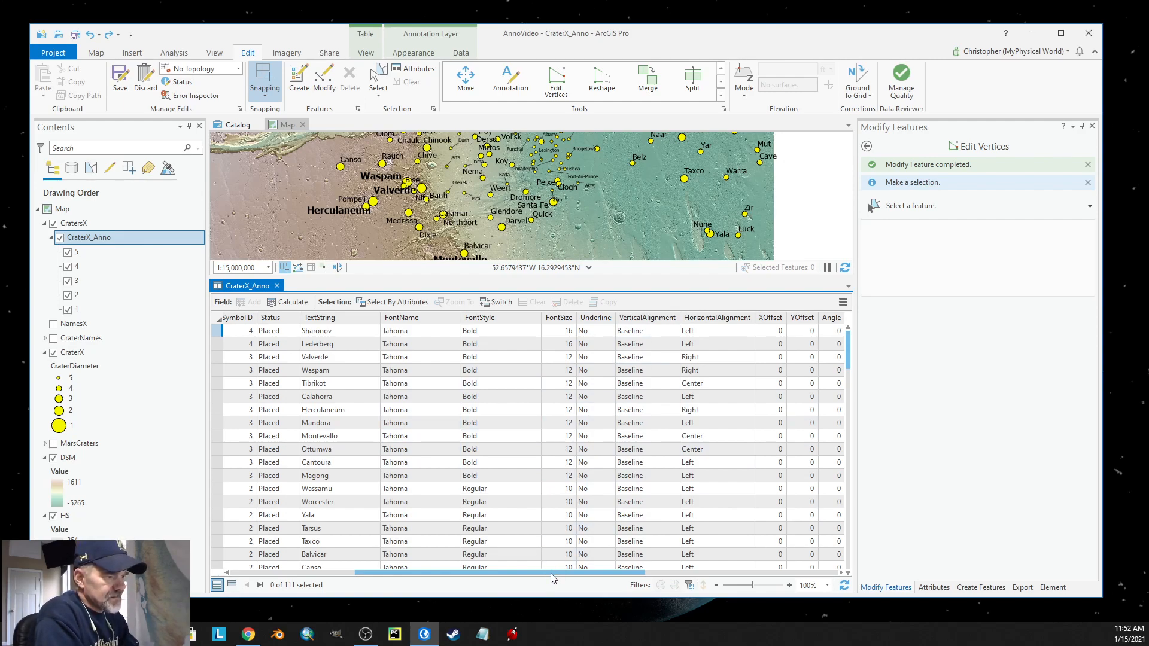
pyautogui.moveTo(550, 574); pyautogui.dragTo(426, 573)
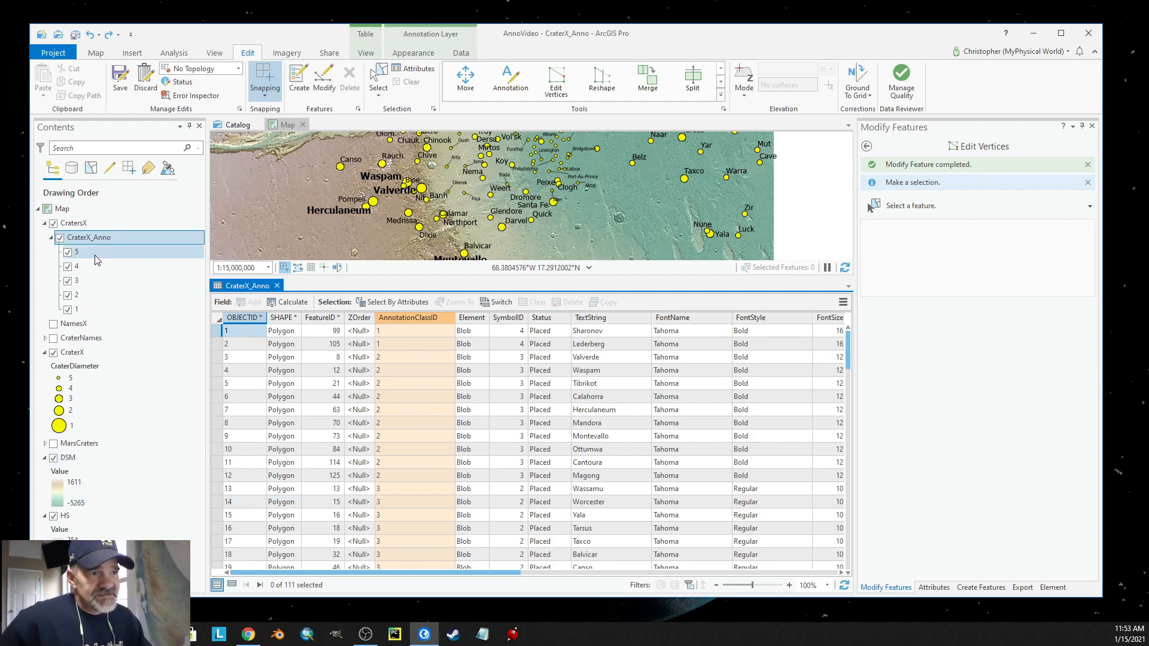
# - Examine the SymbolID and Status values of the placed and unplaced annotation records
pyautogui.moveTo(850, 362); pyautogui.dragTo(771, 518)
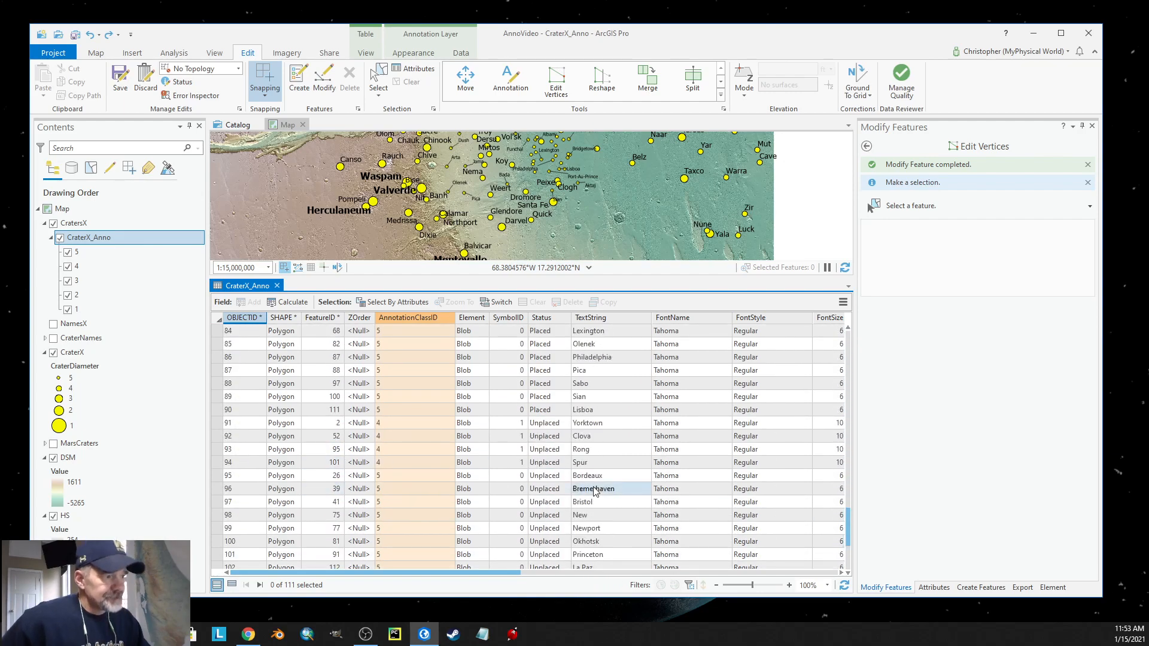
pyautogui.click(513, 477)
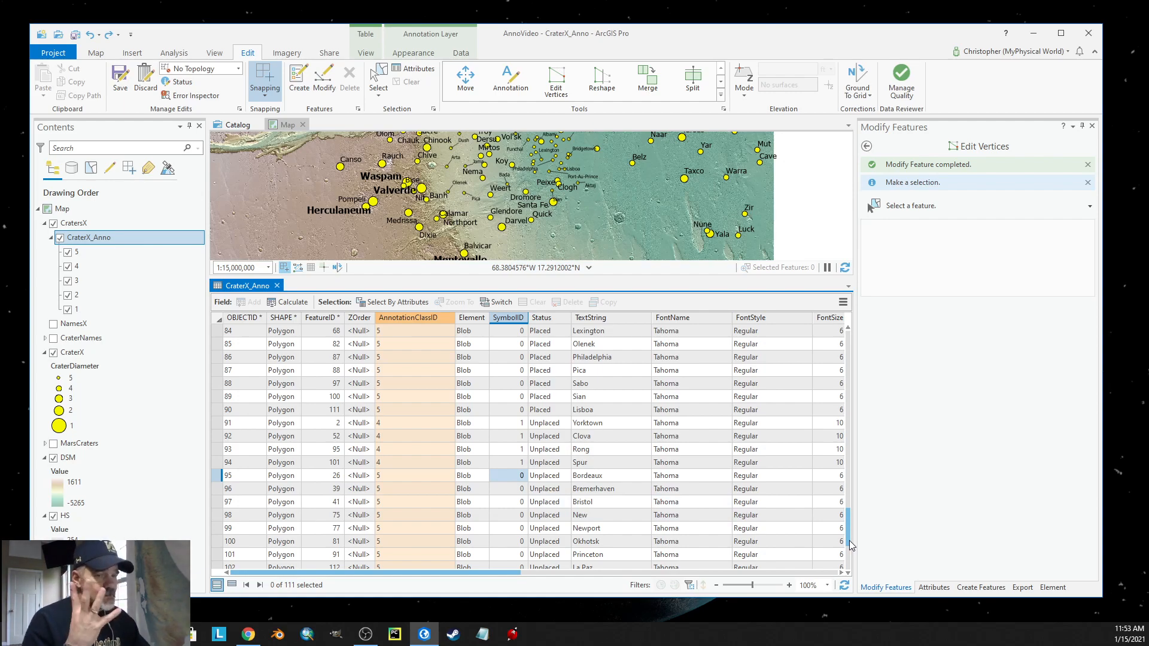
pyautogui.moveTo(850, 545); pyautogui.dragTo(836, 340)
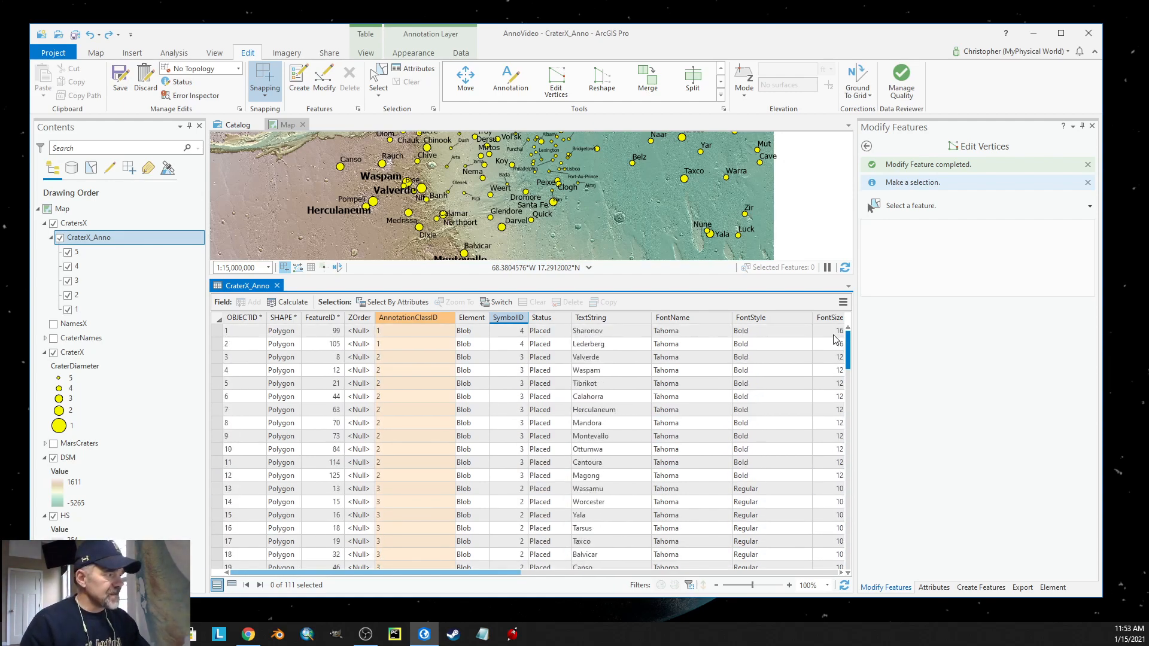
pyautogui.click(505, 335)
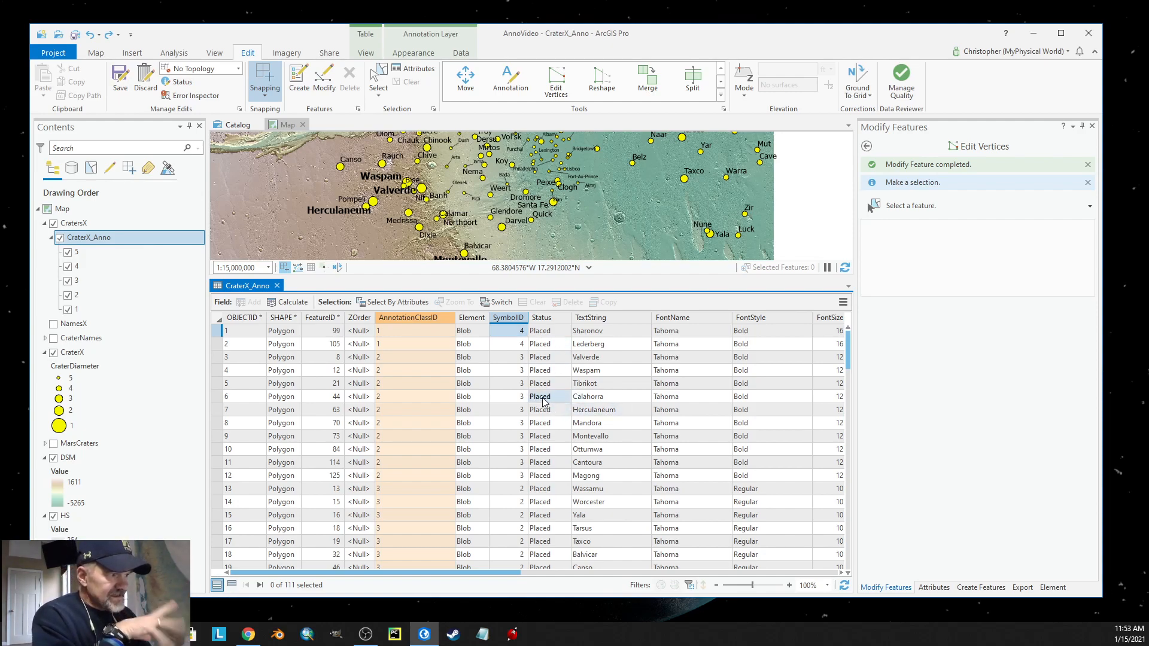
pyautogui.moveTo(551, 323)
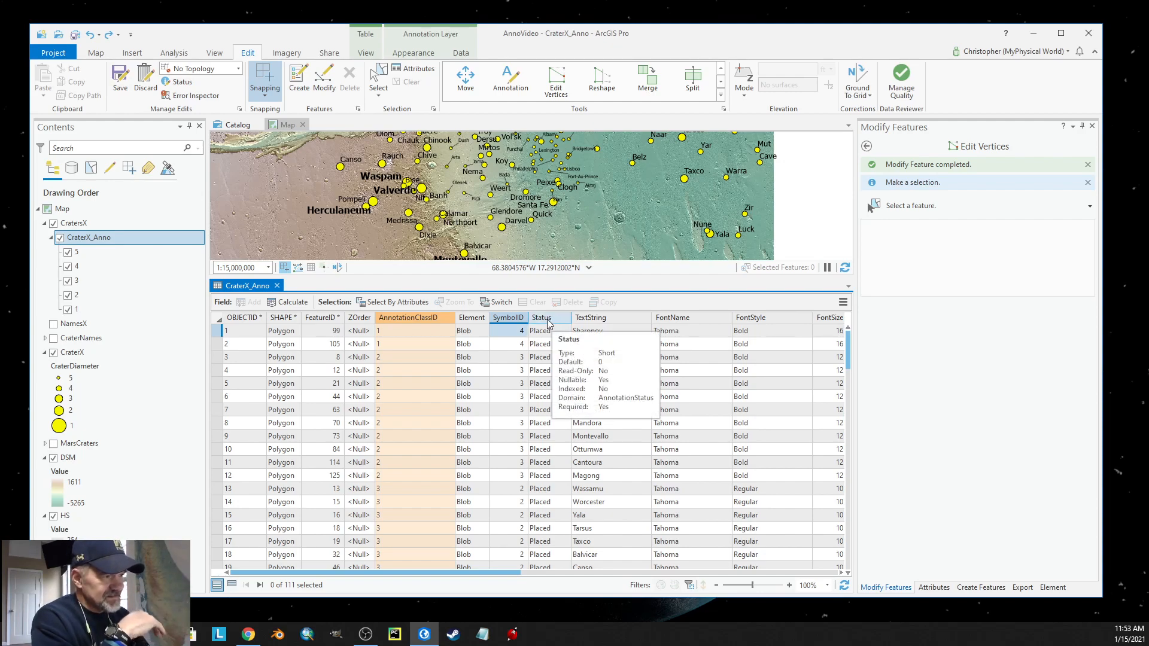
pyautogui.click(547, 322)
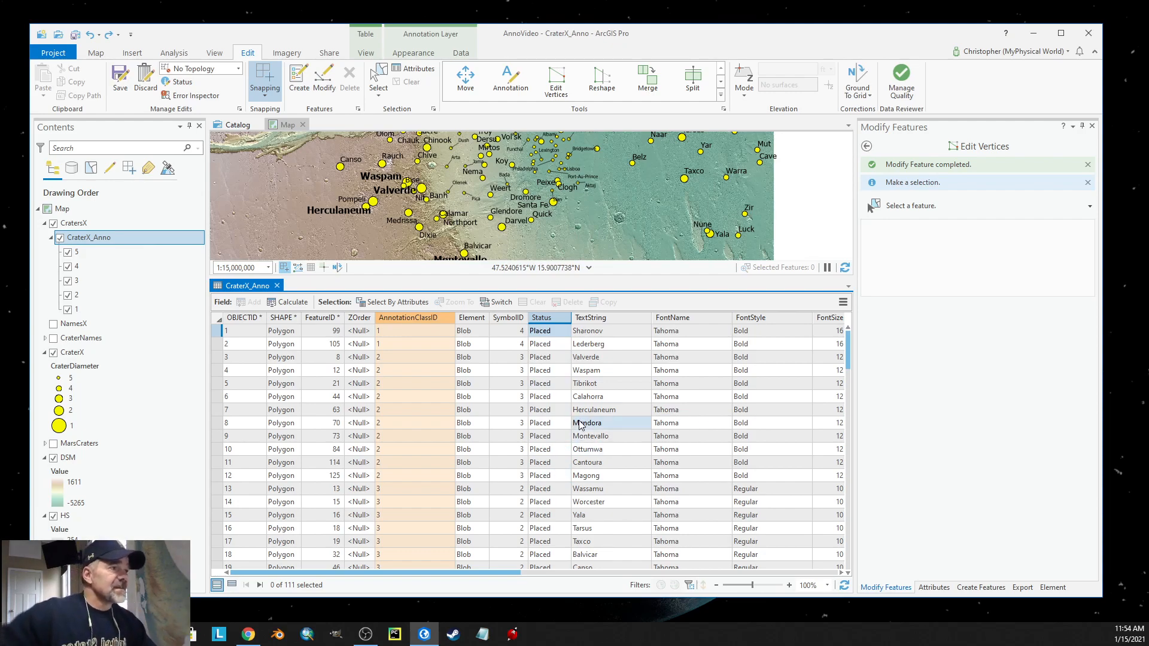
# - Change the Status of the Portsmouth annotation record to Placed and commit the edit
pyautogui.moveTo(850, 355); pyautogui.dragTo(835, 547)
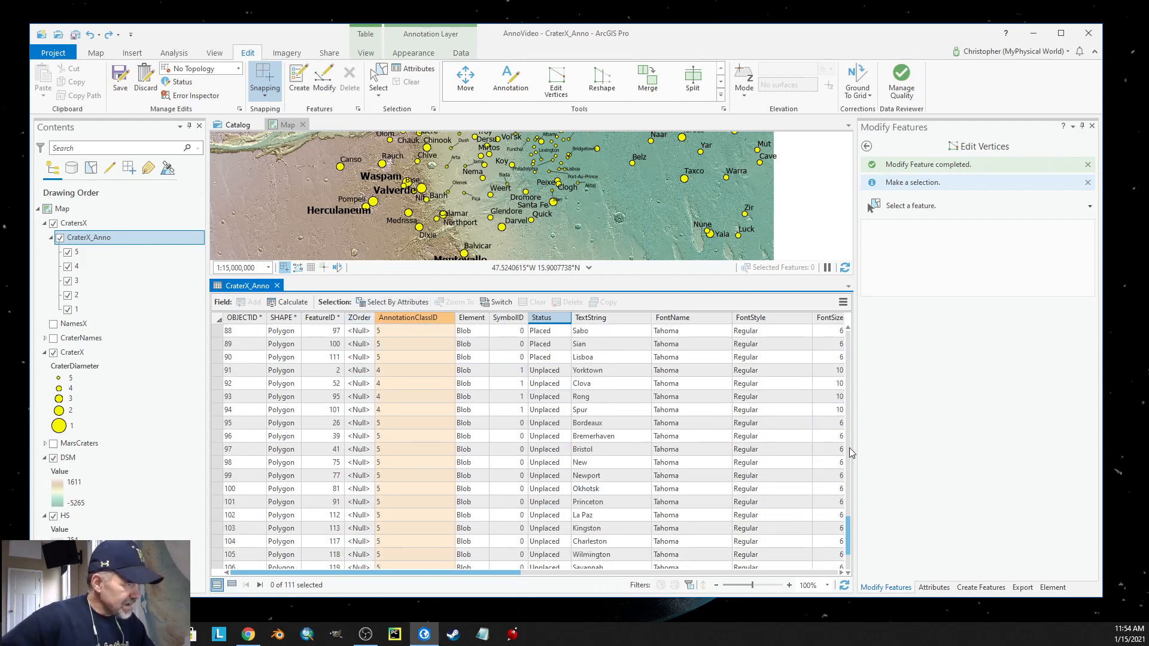
pyautogui.moveTo(849, 533); pyautogui.dragTo(851, 557)
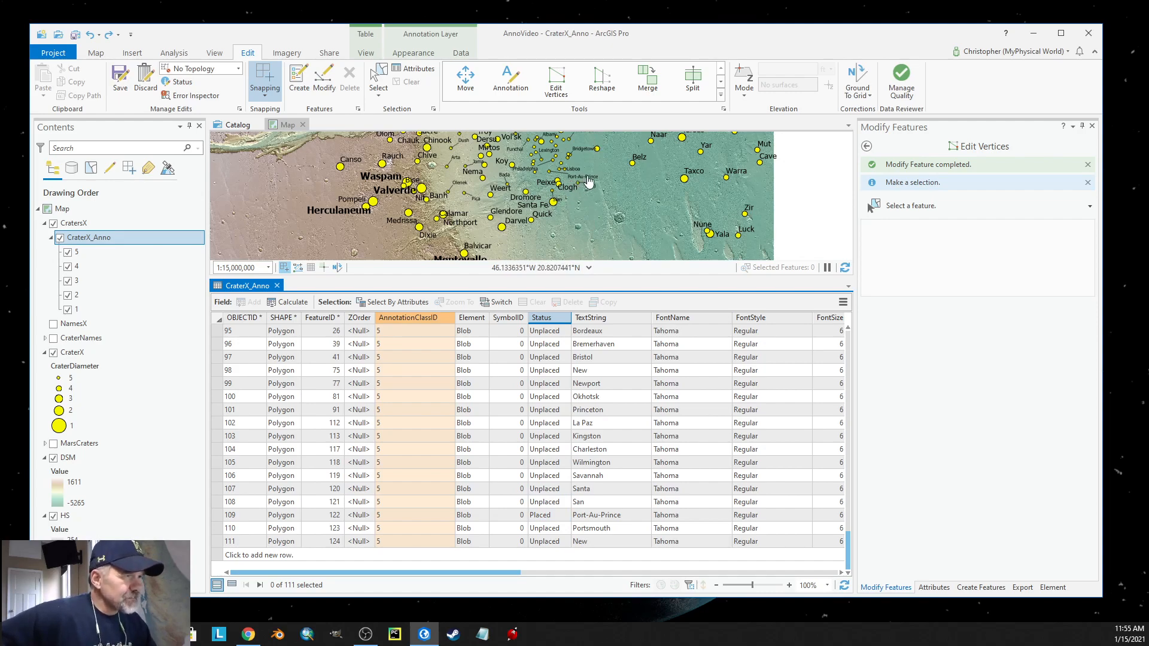
pyautogui.click(565, 531)
pyautogui.click(564, 532)
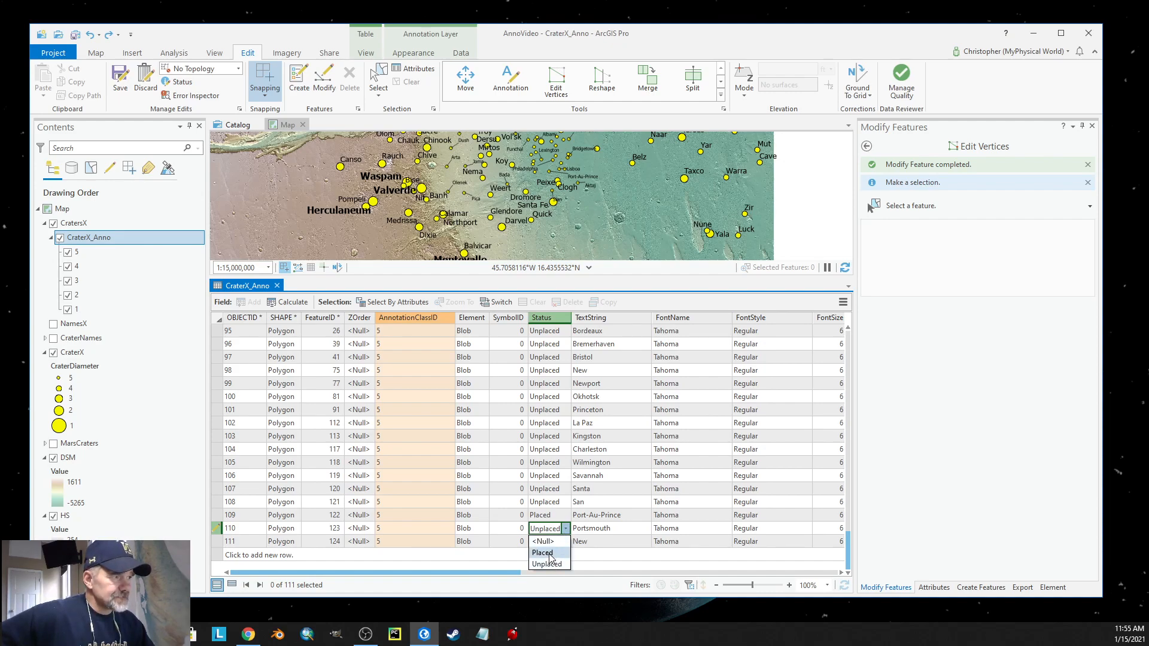
pyautogui.click(549, 553)
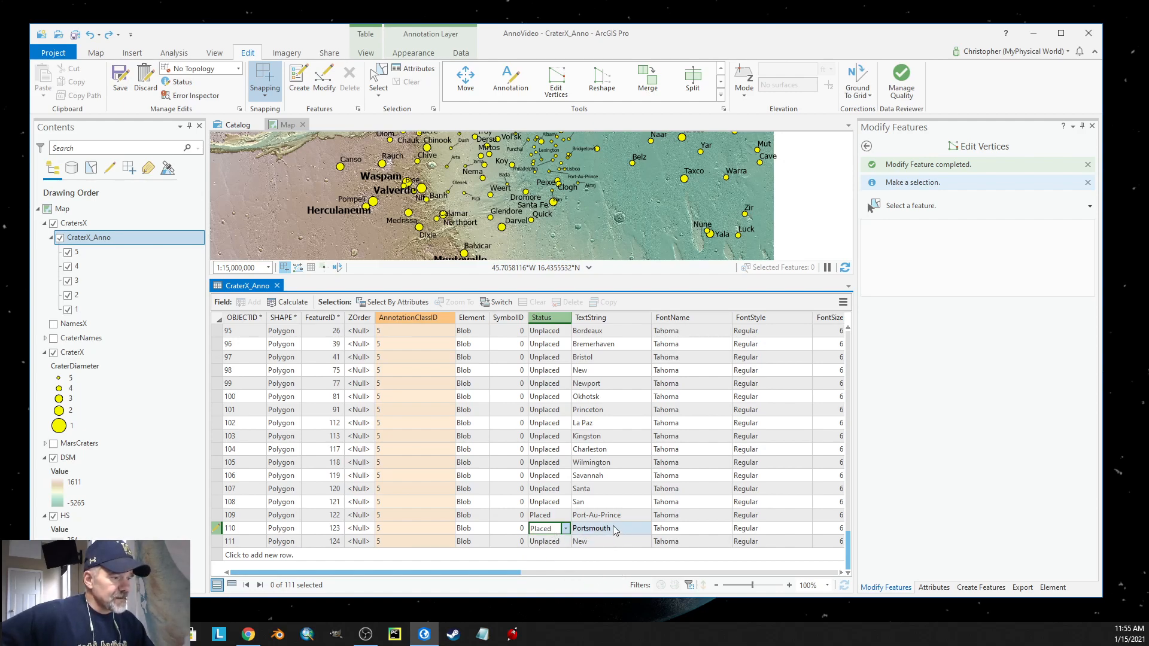
pyautogui.click(591, 544)
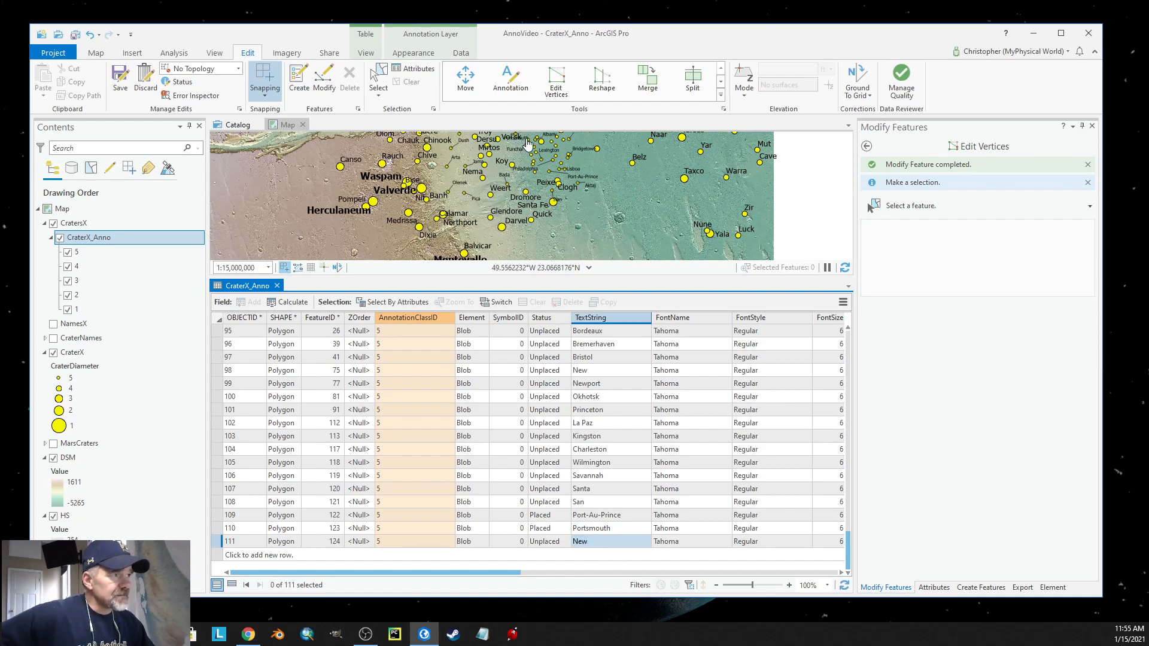
# - Locate the Portsmouth annotation near Vol'sk on the map and inspect its pop-up attributes
pyautogui.moveTo(558, 200); pyautogui.dragTo(566, 234)
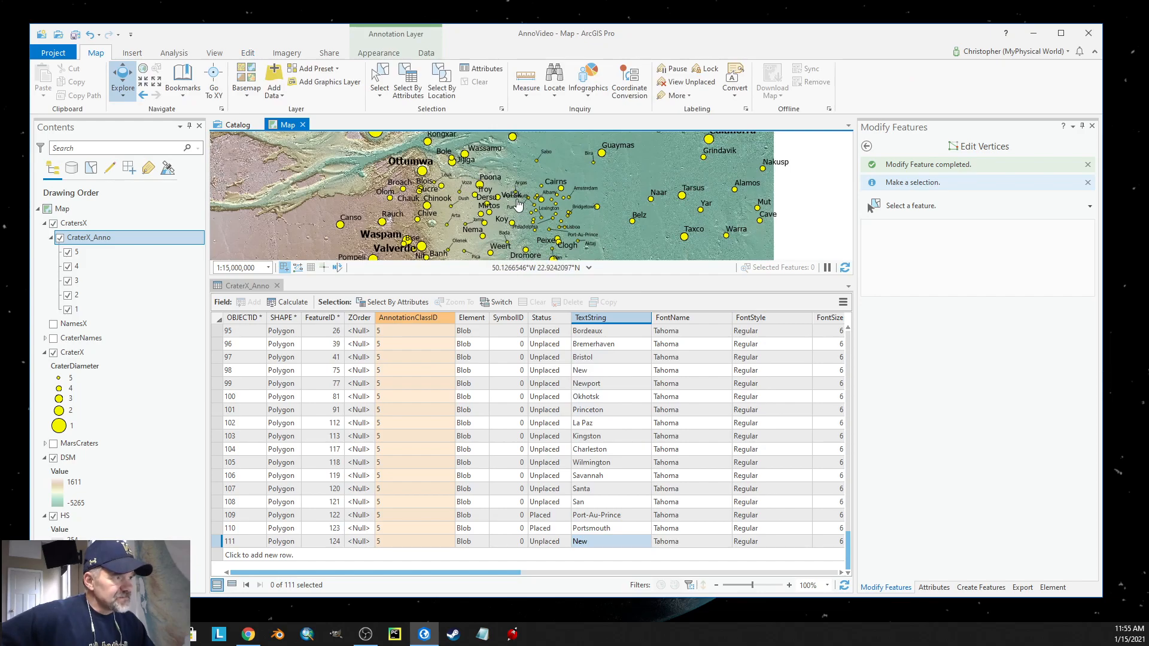
pyautogui.scroll(5, 516, 195)
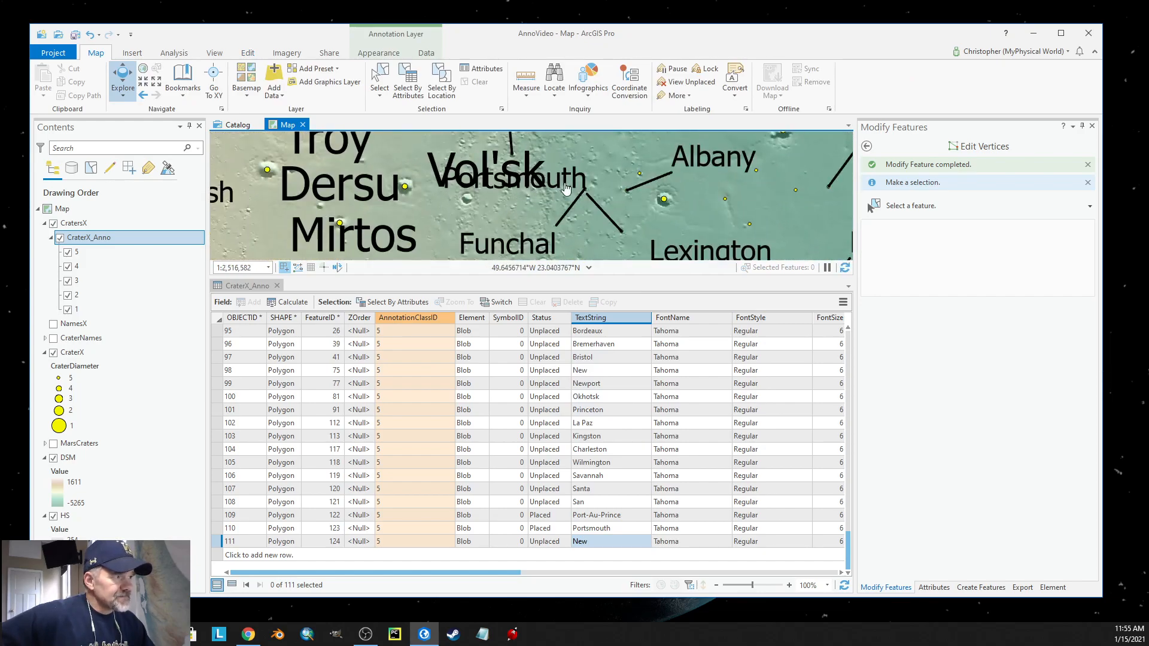
pyautogui.scroll(-3, 567, 201)
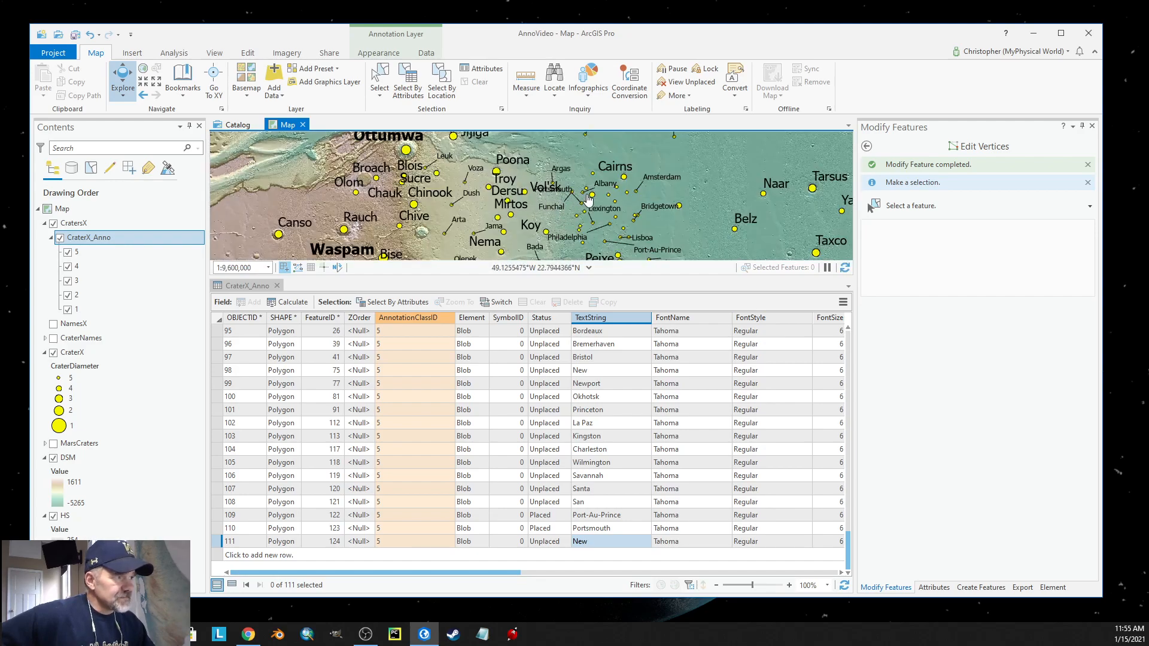
pyautogui.click(568, 196)
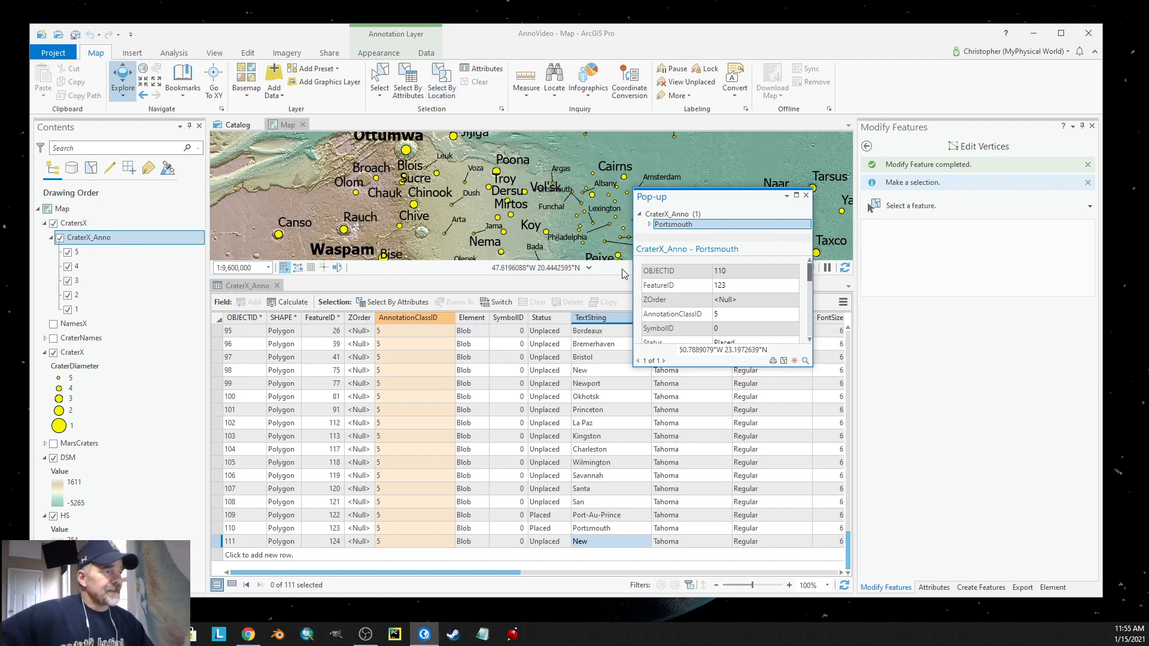
pyautogui.click(806, 195)
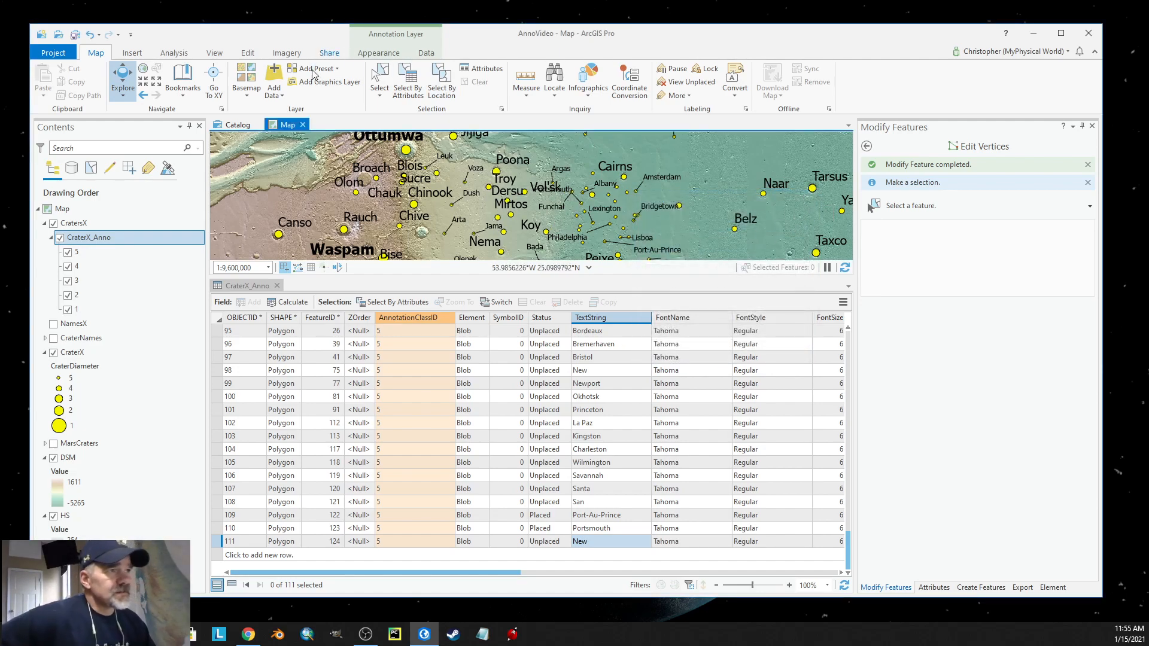
# - Select the Portsmouth annotation, move it to the open area between Amsterdam and Naar, and close the attribute table
pyautogui.click(248, 54)
pyautogui.click(378, 77)
pyautogui.click(570, 196)
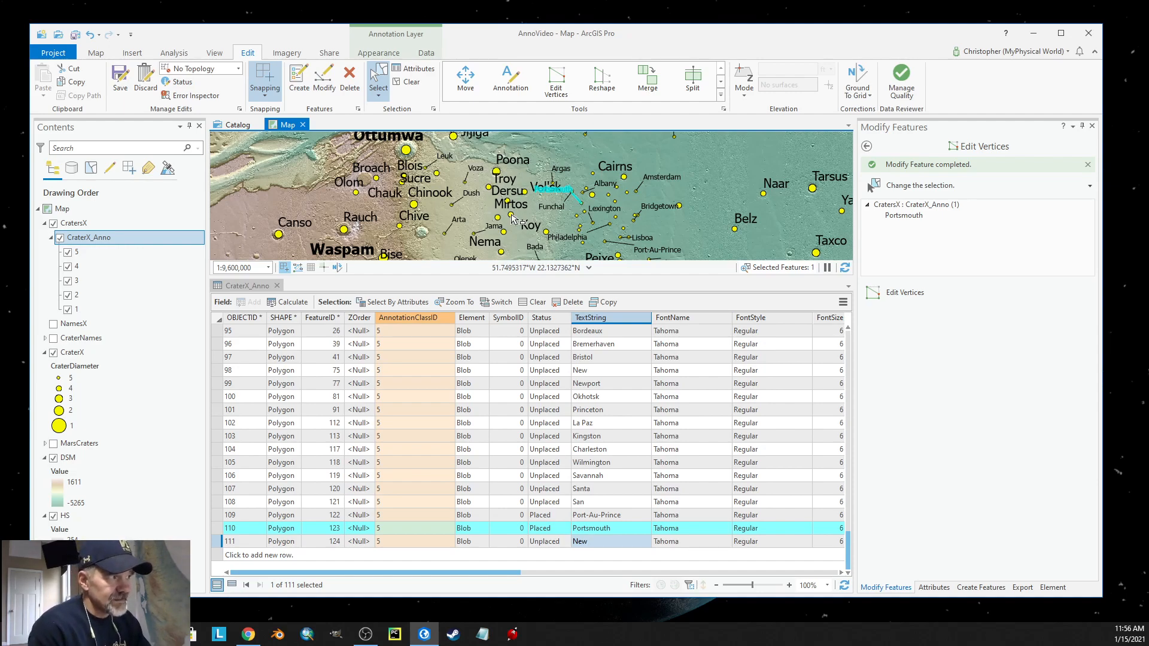
pyautogui.click(509, 81)
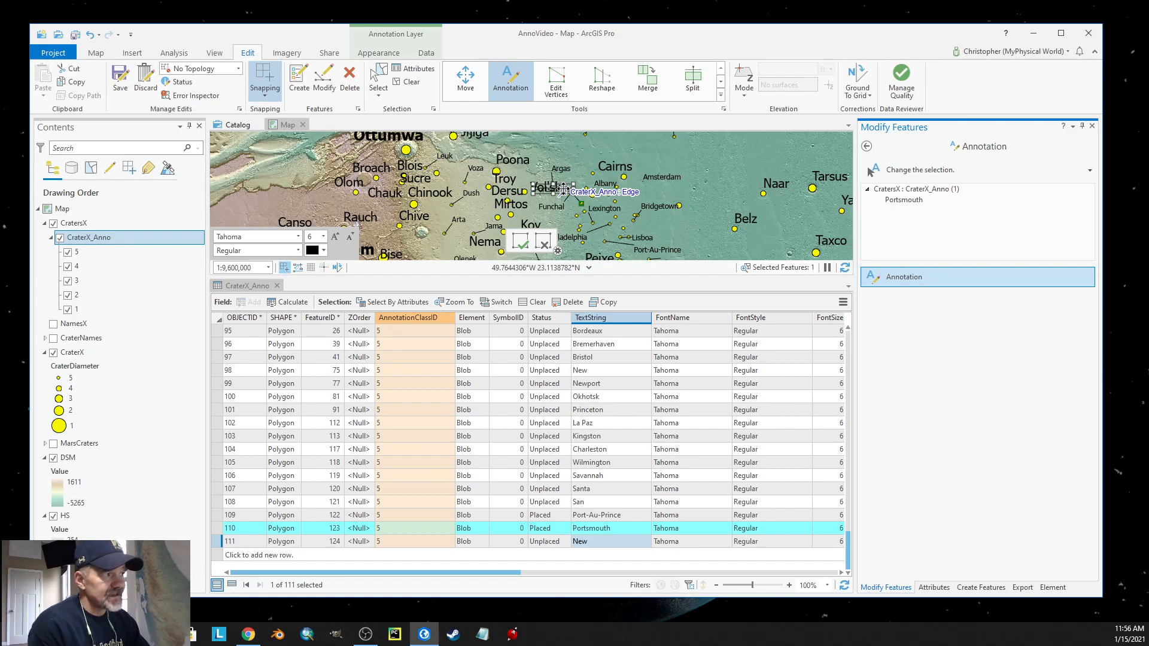
pyautogui.click(563, 188)
pyautogui.moveTo(563, 187); pyautogui.dragTo(717, 186)
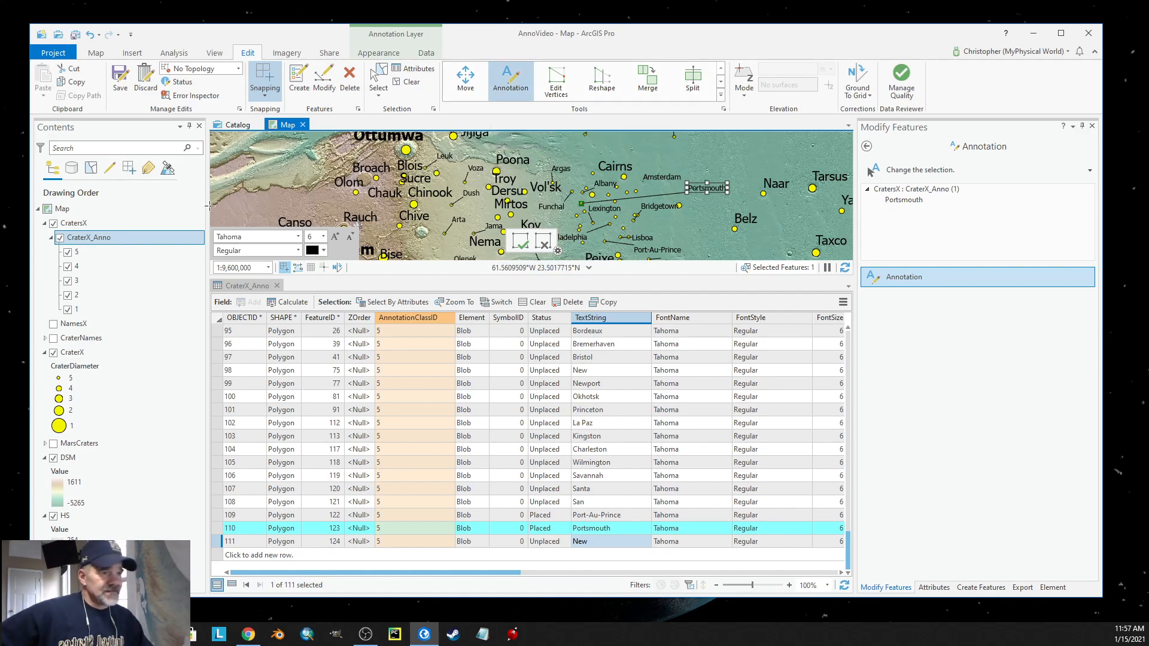
pyautogui.click(277, 286)
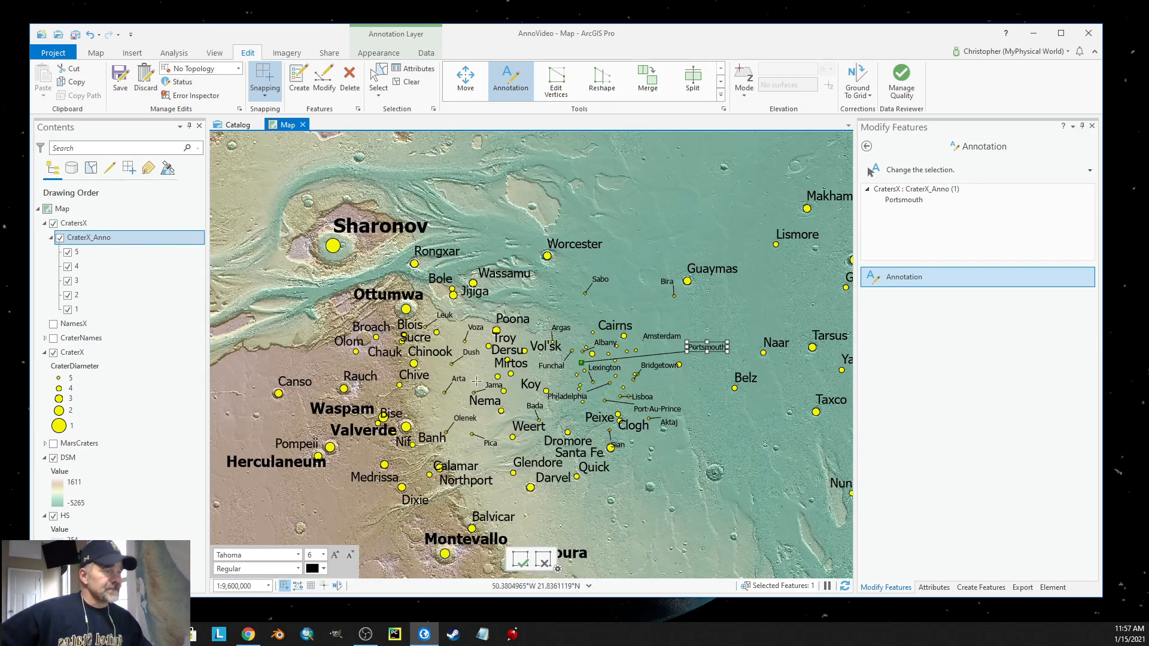
# - Set the Portsmouth annotation's font size to 16 and apply the change
pyautogui.click(413, 70)
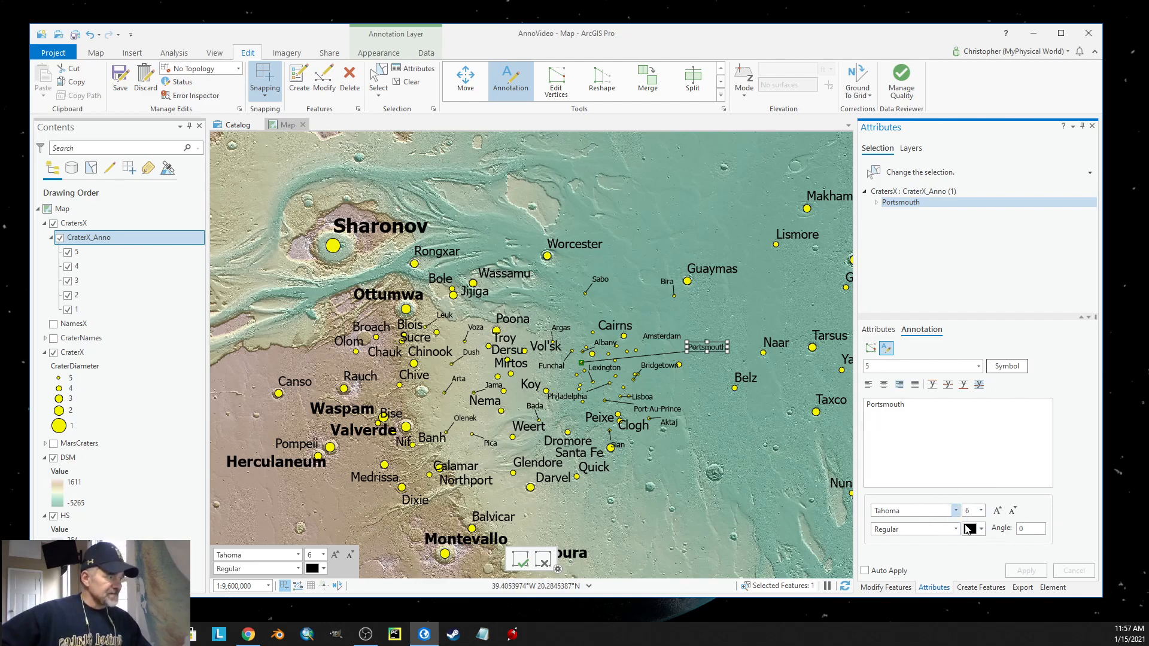
pyautogui.click(981, 512)
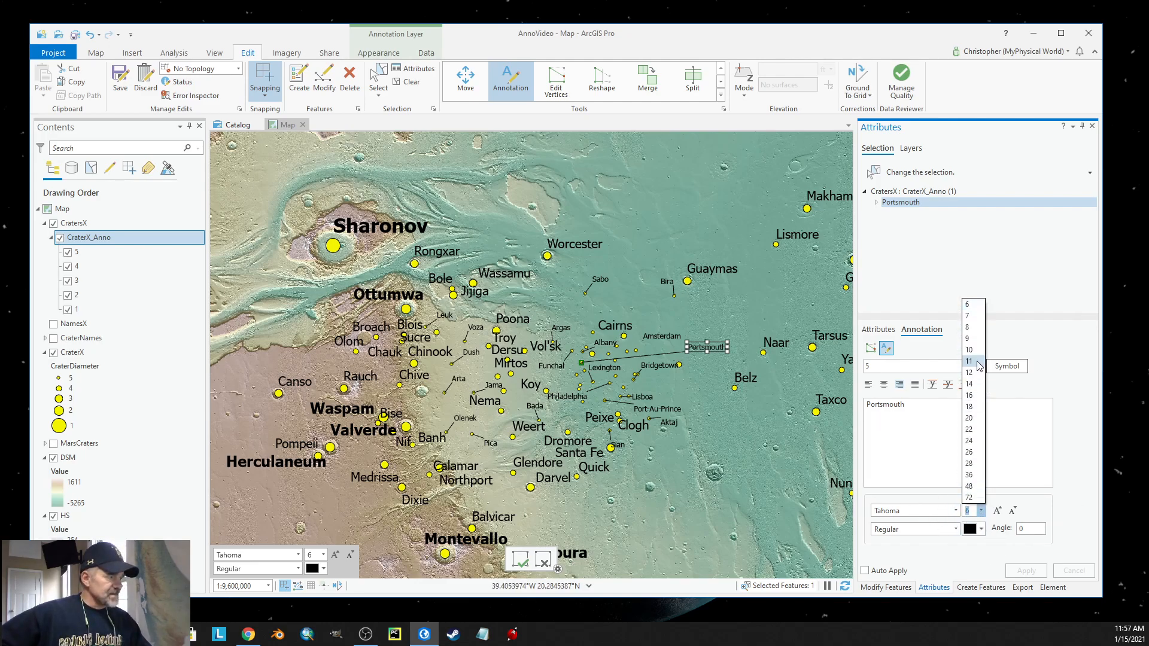
pyautogui.click(970, 396)
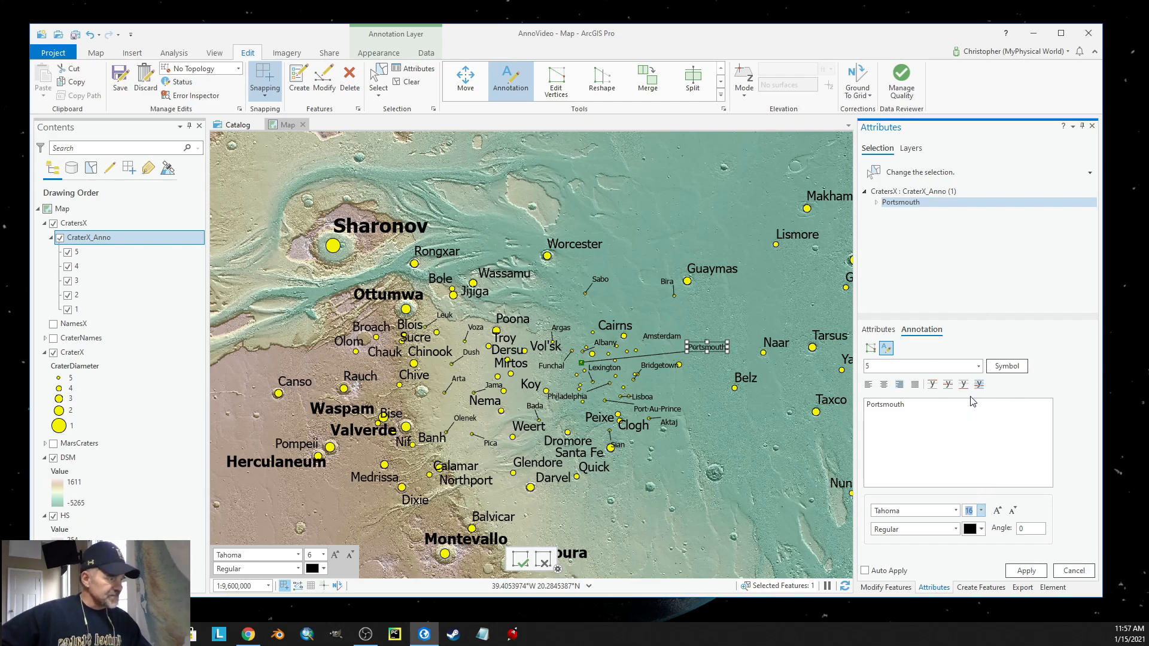
pyautogui.click(1026, 570)
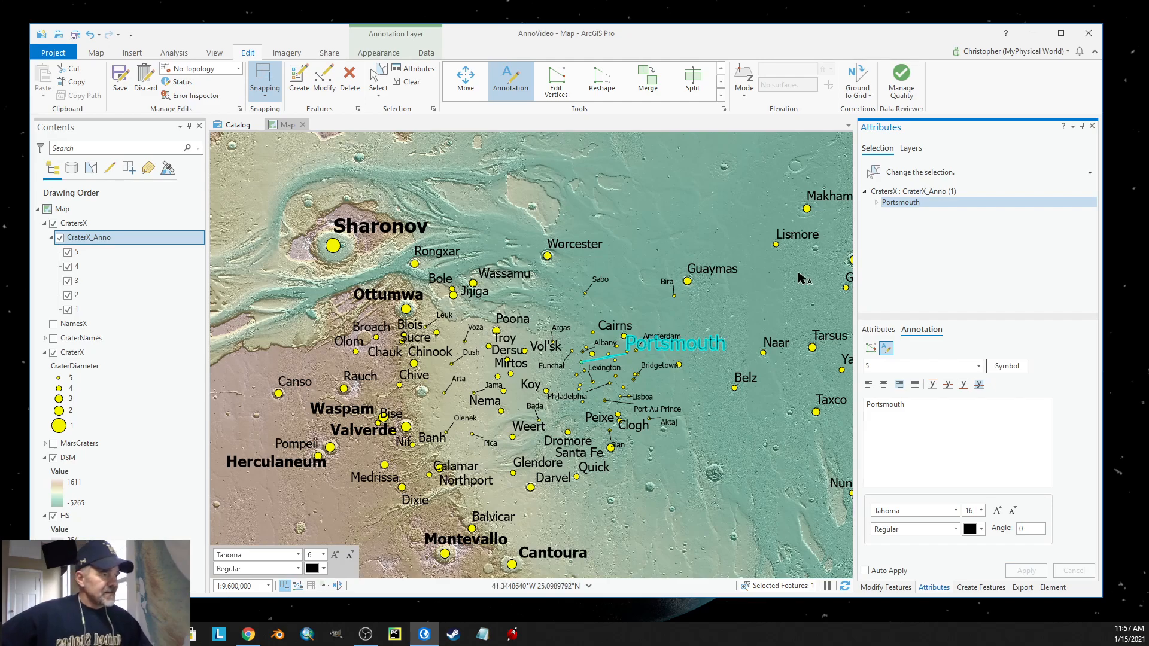
# - Move the enlarged Portsmouth annotation to just below Guaymas and tilt it steeply upward by moving its baseline's end vertex
pyautogui.click(694, 345)
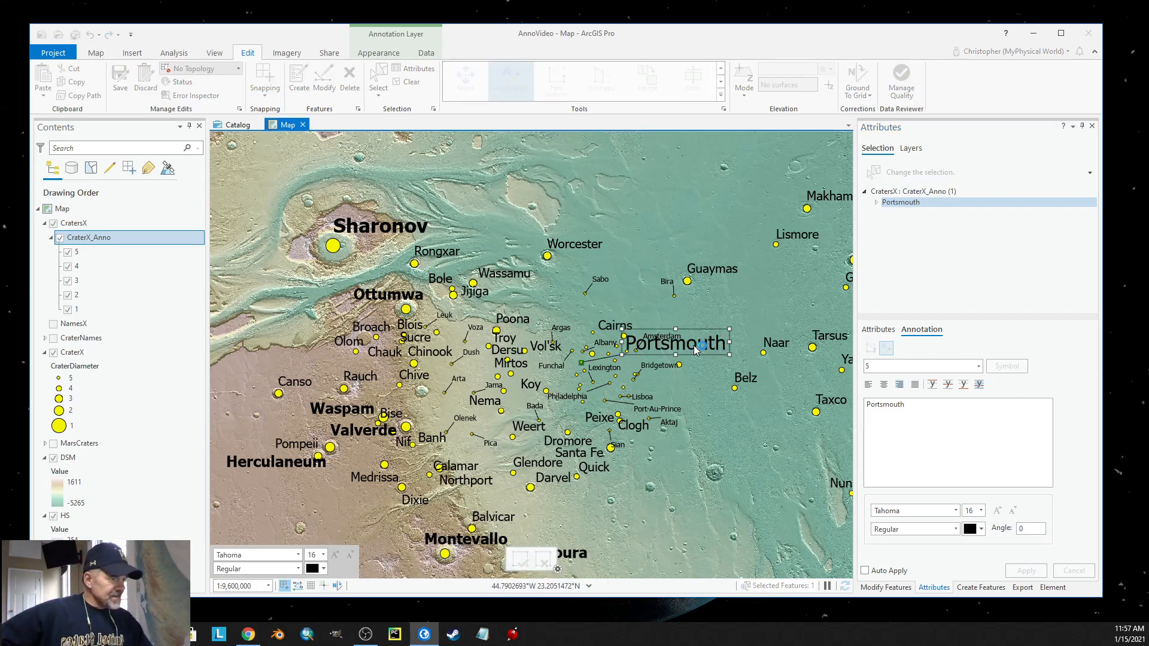
pyautogui.moveTo(695, 345); pyautogui.dragTo(751, 298)
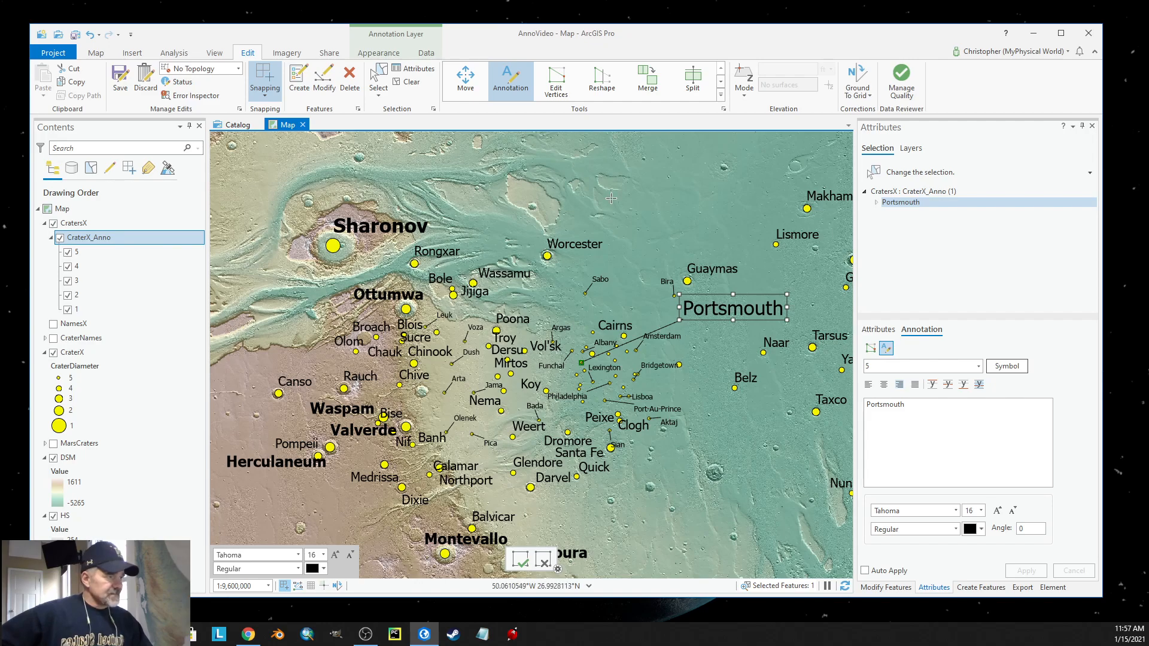
pyautogui.click(556, 82)
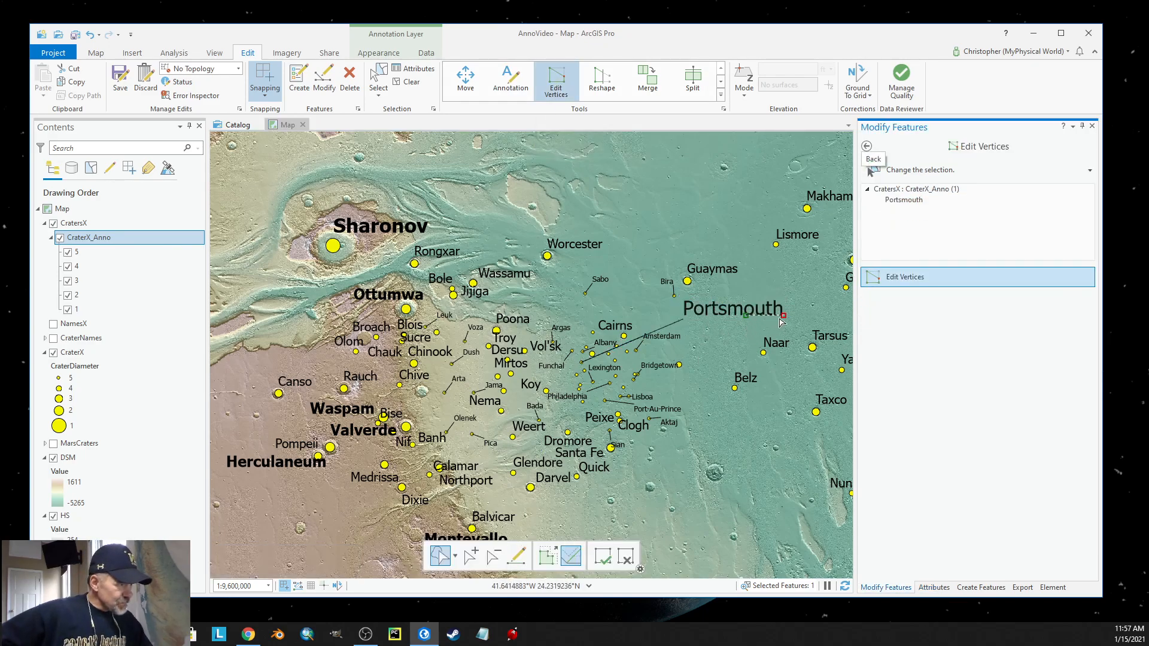
pyautogui.moveTo(784, 316)
pyautogui.mouseDown()
pyautogui.moveTo(799, 294)
pyautogui.moveTo(781, 272)
pyautogui.moveTo(807, 298)
pyautogui.moveTo(792, 272)
pyautogui.moveTo(806, 305)
pyautogui.moveTo(774, 363)
pyautogui.moveTo(791, 353)
pyautogui.moveTo(803, 308)
pyautogui.moveTo(791, 272)
pyautogui.moveTo(804, 302)
pyautogui.mouseUp()
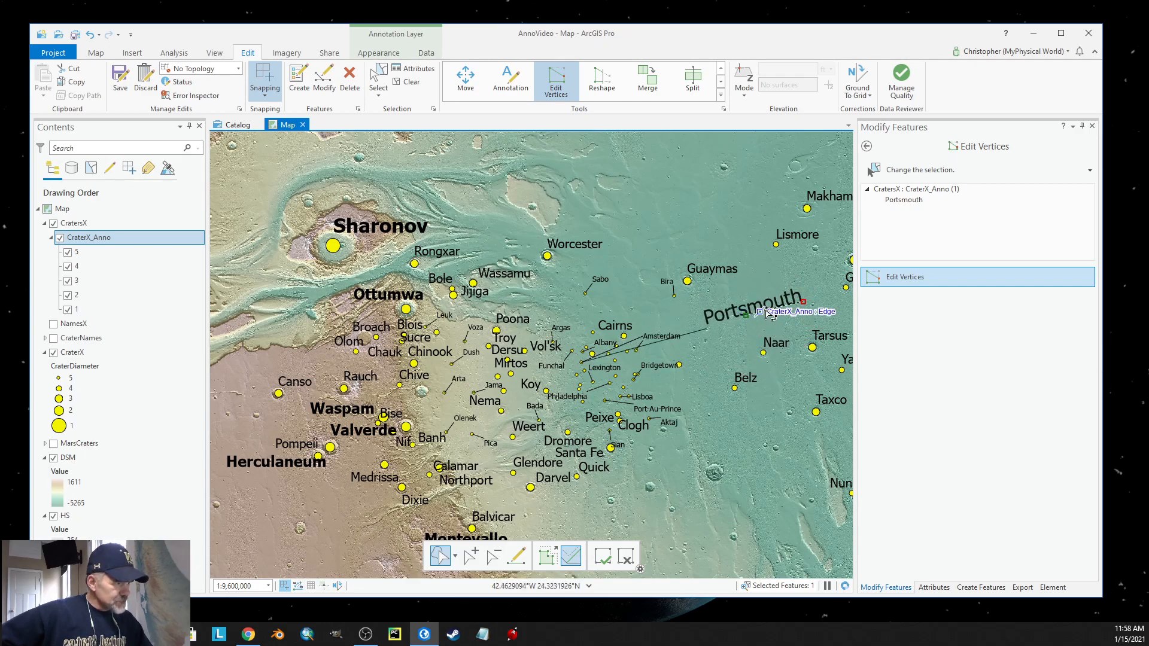
pyautogui.moveTo(803, 302)
pyautogui.mouseDown()
pyautogui.moveTo(832, 281)
pyautogui.moveTo(842, 237)
pyautogui.moveTo(777, 294)
pyautogui.moveTo(844, 246)
pyautogui.moveTo(853, 293)
pyautogui.moveTo(834, 258)
pyautogui.mouseUp()
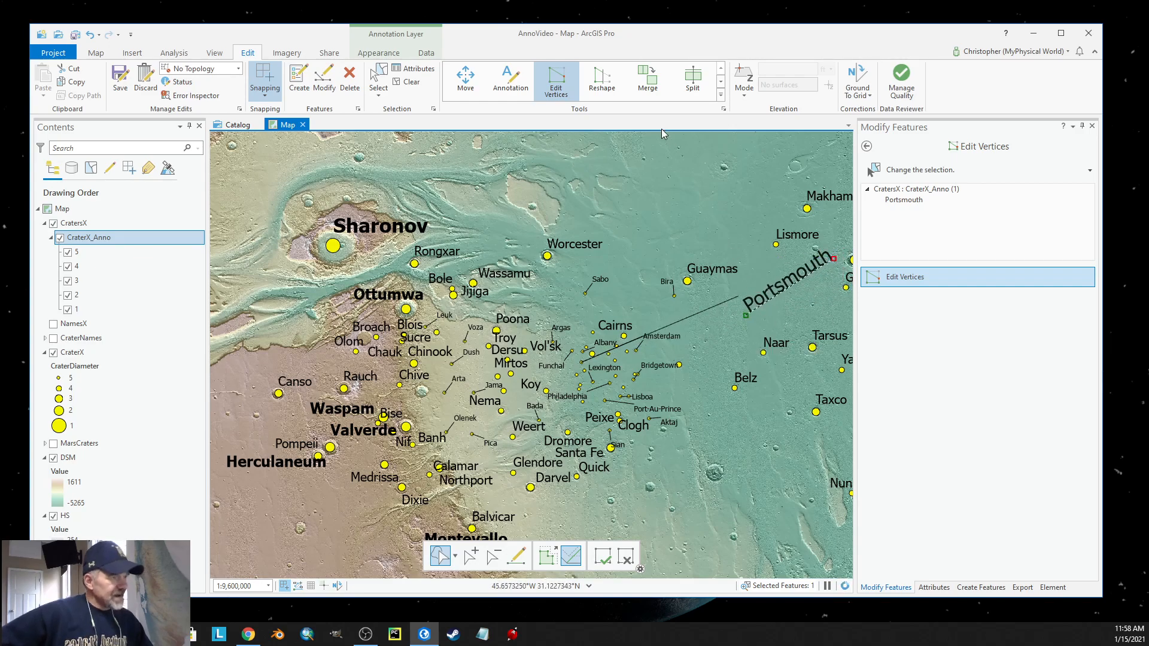
# - Add two intermediate vertices to the Portsmouth baseline and shift them so the text bends along the line
pyautogui.scroll(3, 829, 278)
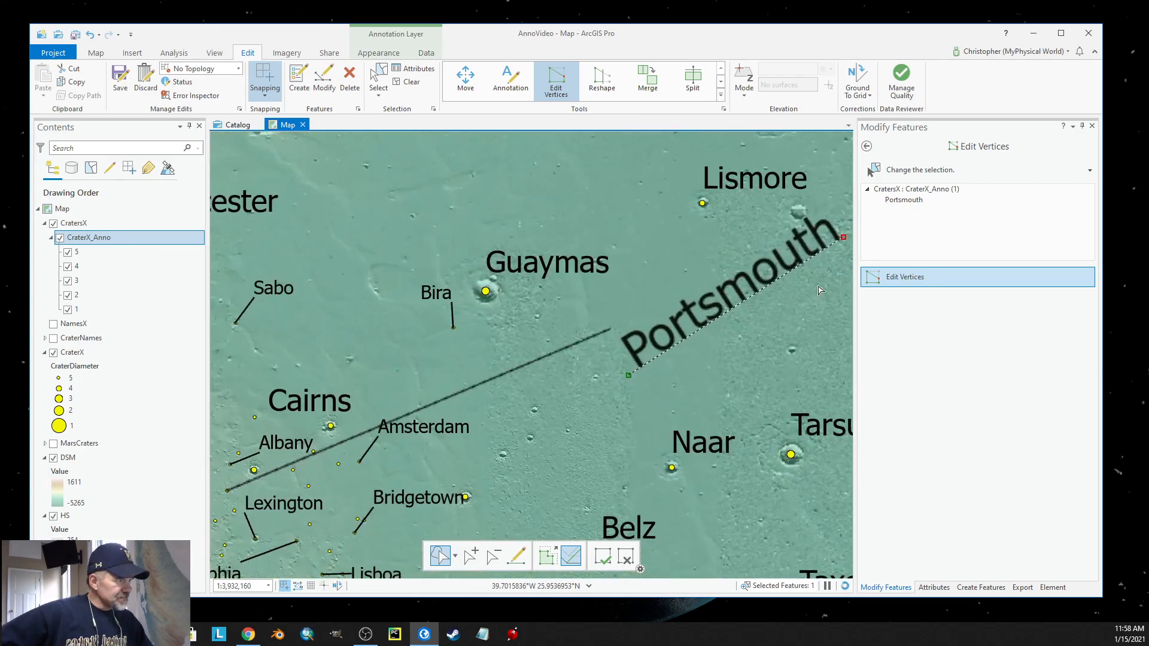
pyautogui.rightClick(692, 341)
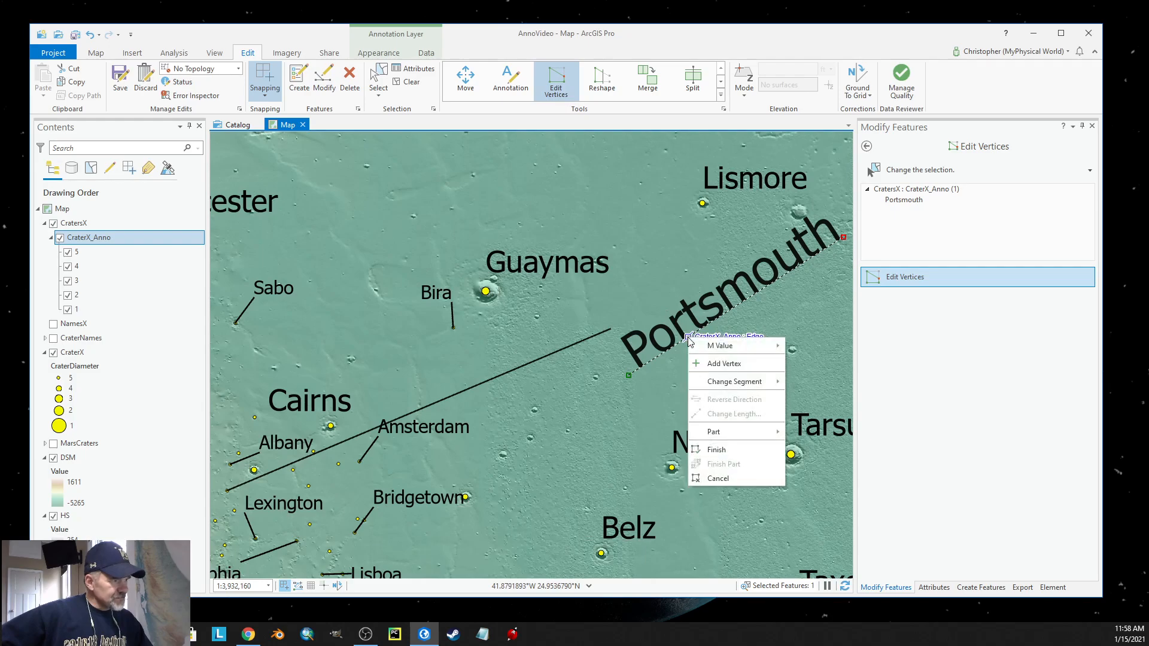
pyautogui.click(715, 362)
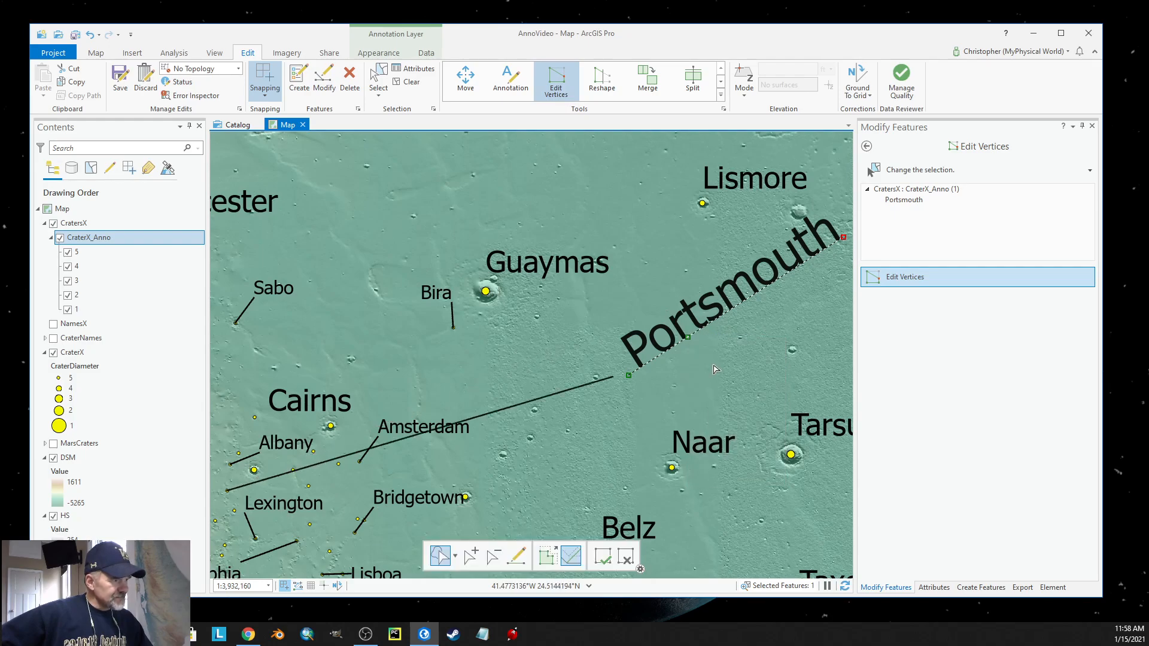
pyautogui.rightClick(766, 292)
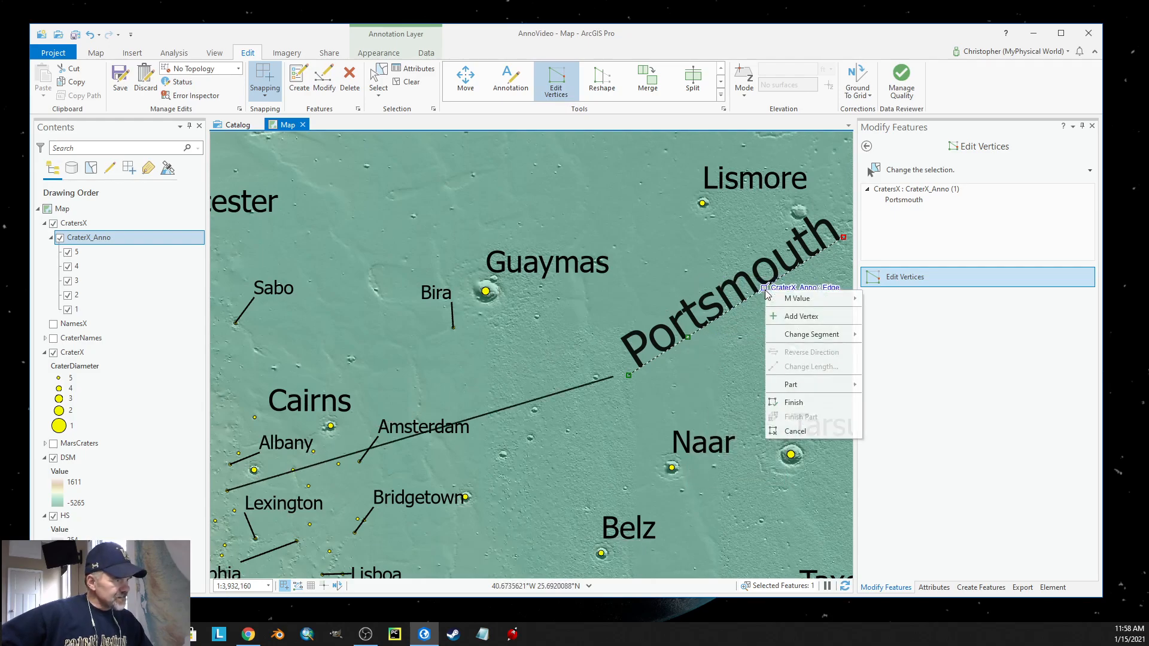
pyautogui.click(784, 317)
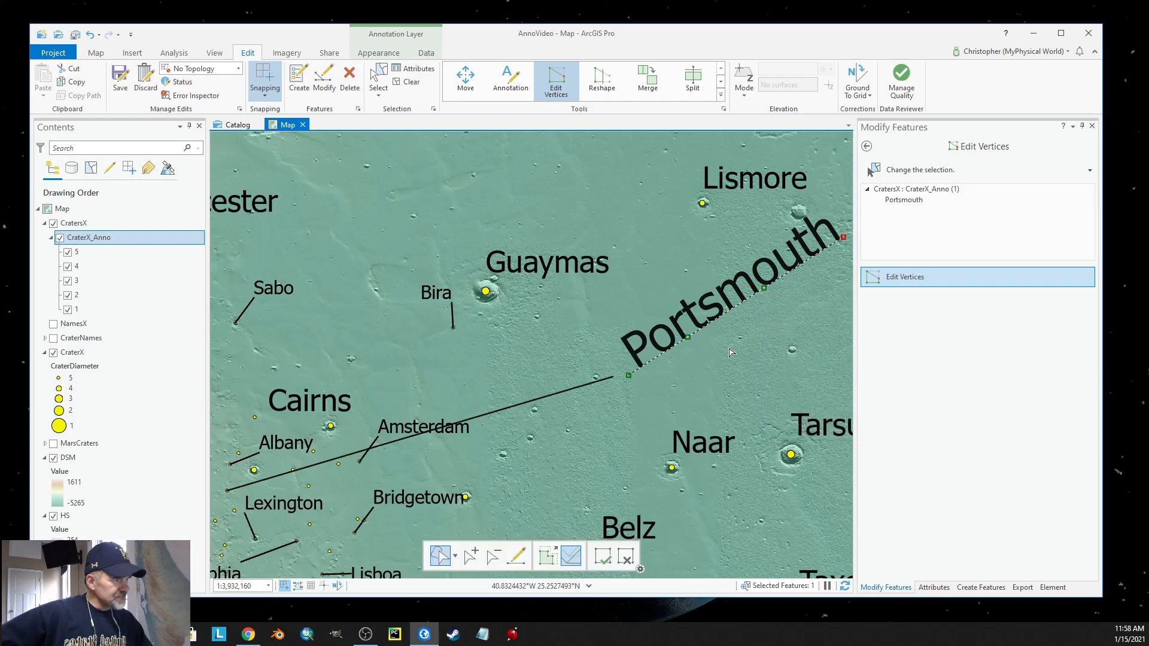
pyautogui.moveTo(687, 326); pyautogui.dragTo(682, 311)
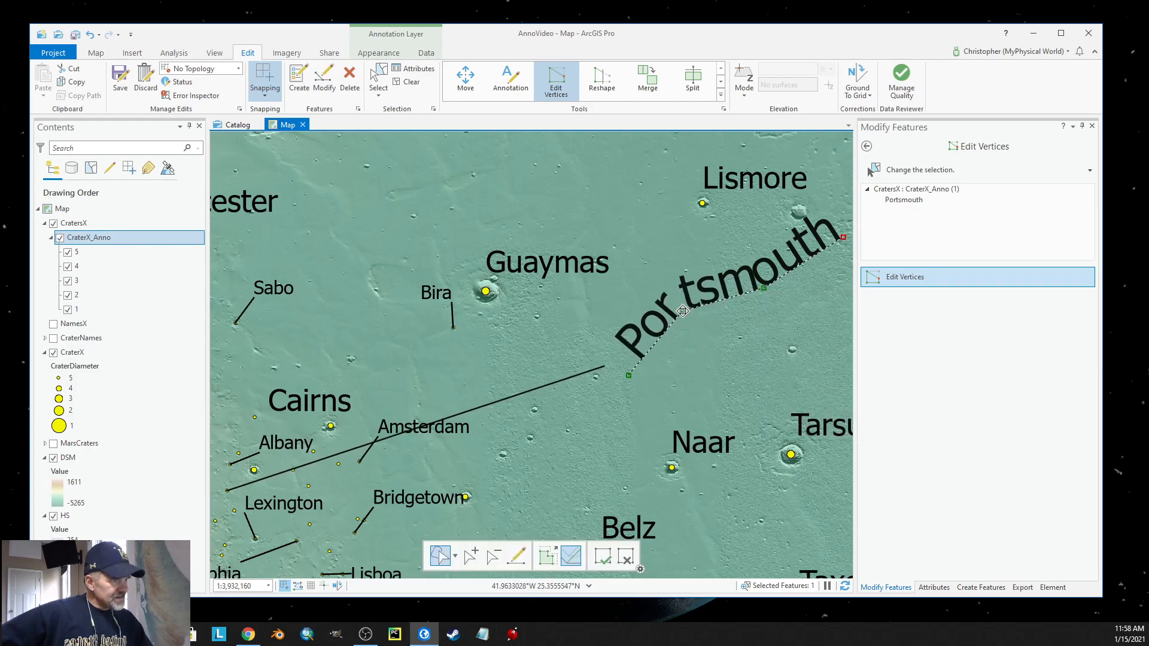
pyautogui.moveTo(766, 287); pyautogui.dragTo(744, 309)
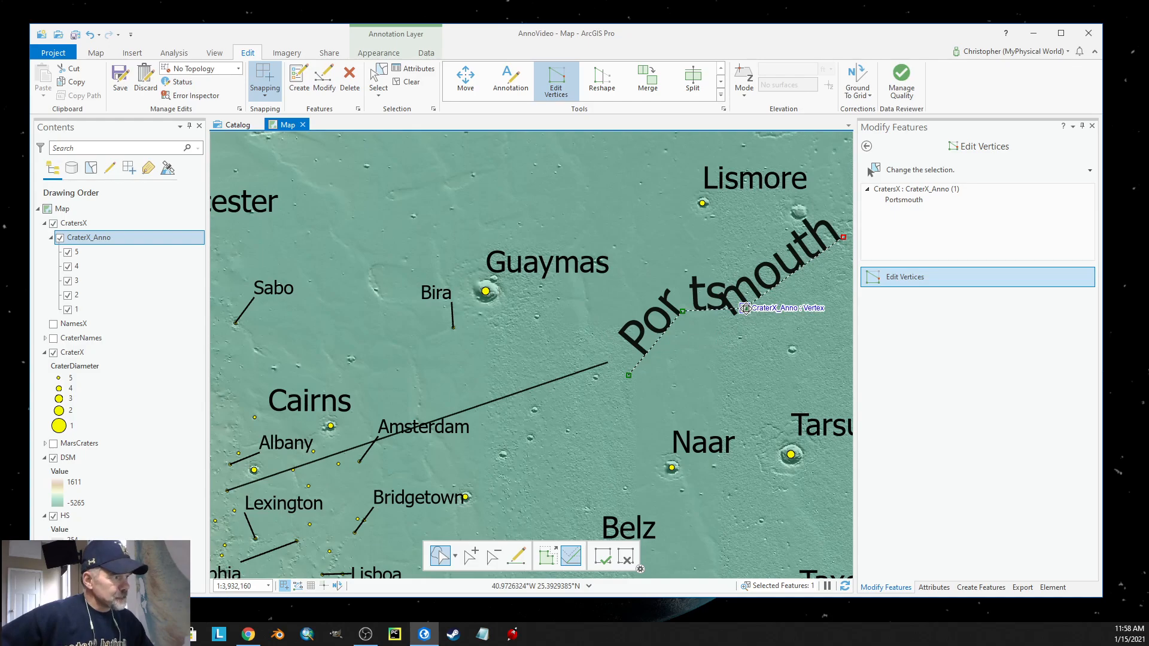
# - Delete both intermediate vertices from the Portsmouth baseline and lower its end vertex until the text is nearly horizontal
pyautogui.rightClick(745, 308)
pyautogui.click(769, 357)
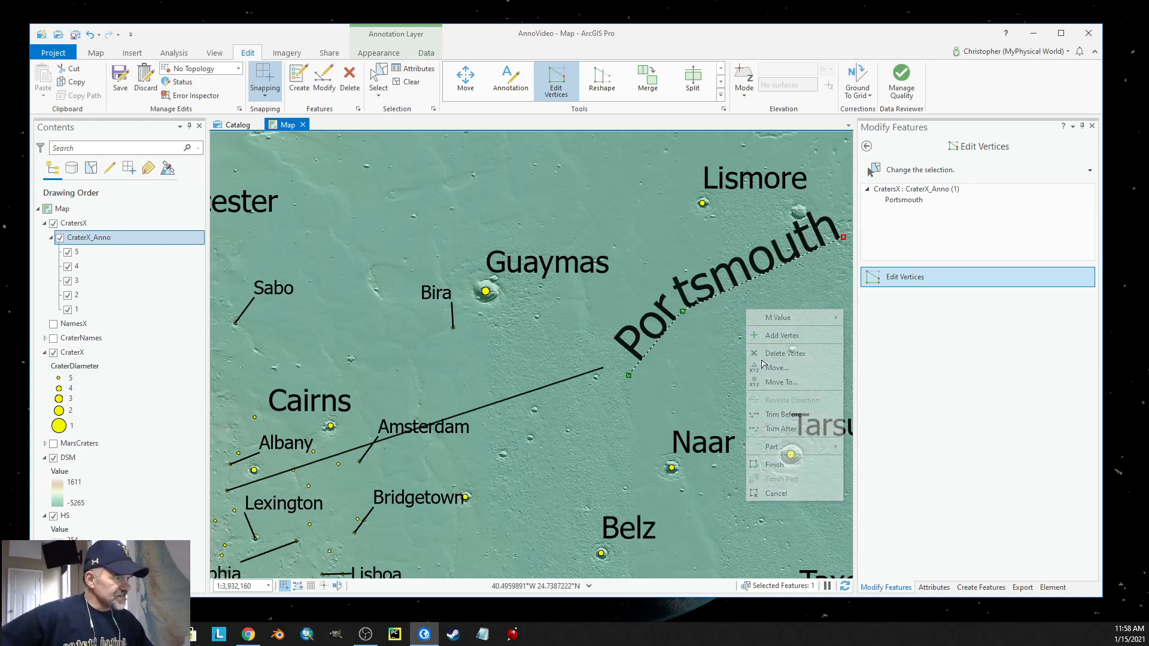
pyautogui.rightClick(683, 311)
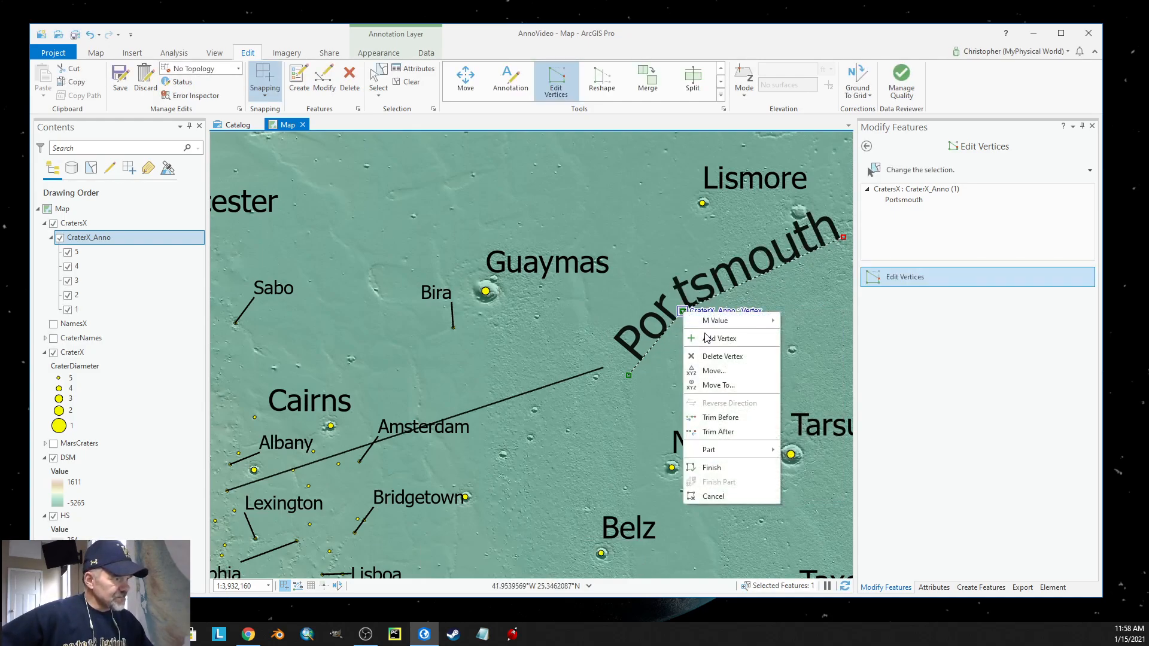
pyautogui.click(714, 357)
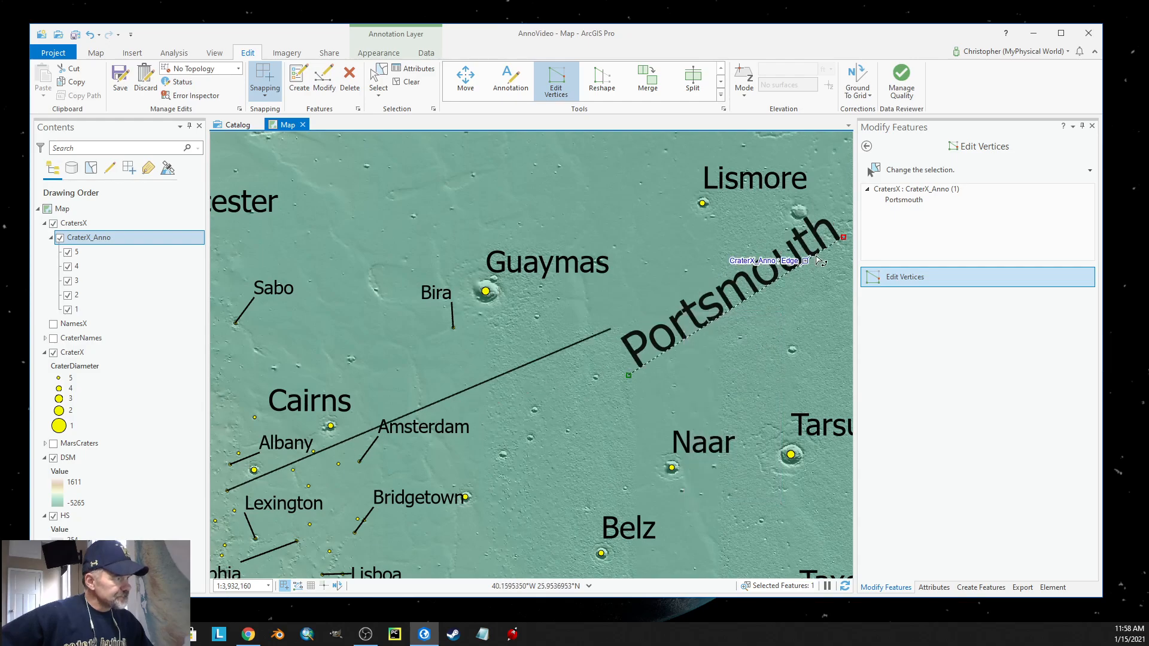
pyautogui.moveTo(843, 237); pyautogui.dragTo(820, 368)
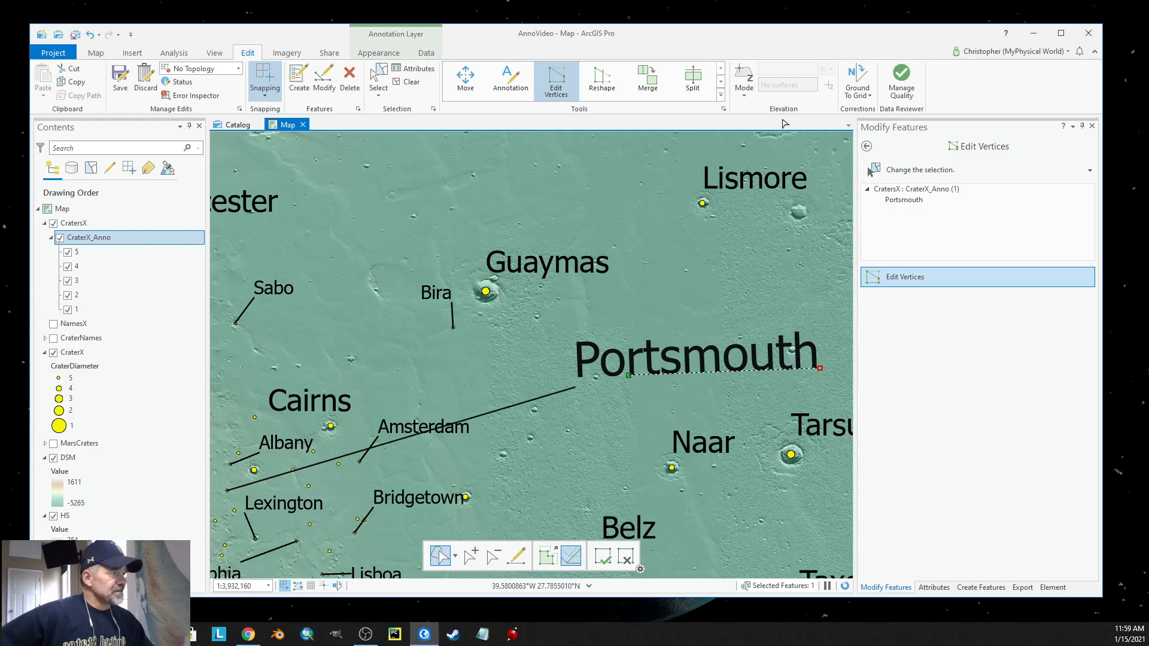
# - Set the Portsmouth annotation's font size to 6 and apply the change
pyautogui.click(413, 68)
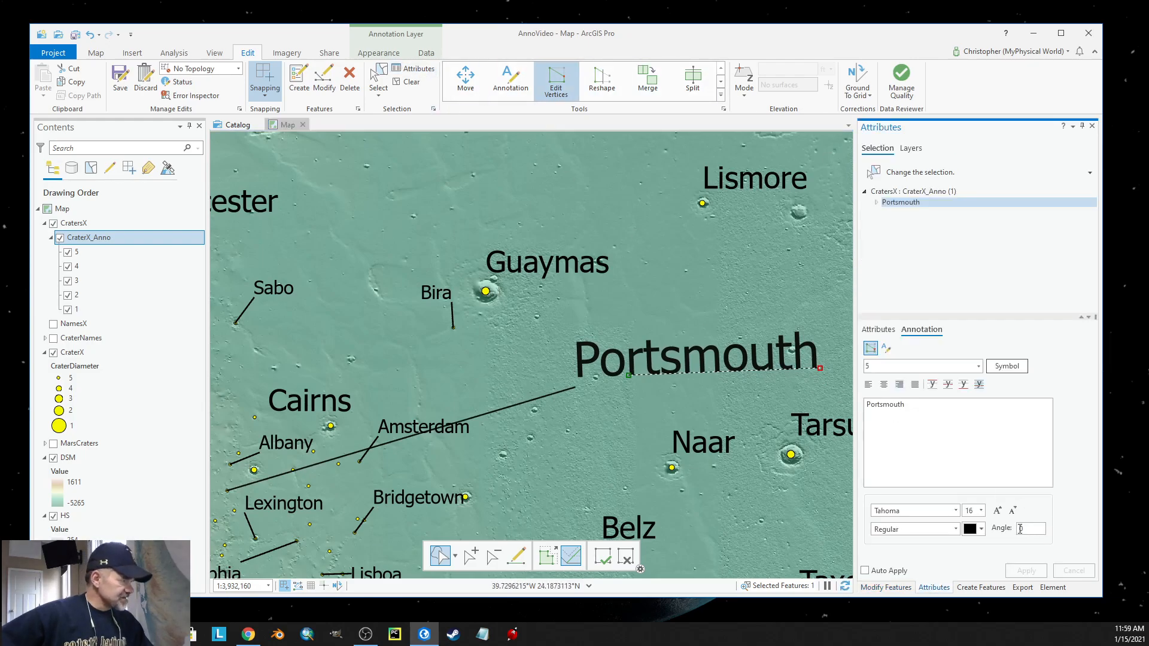
pyautogui.click(983, 511)
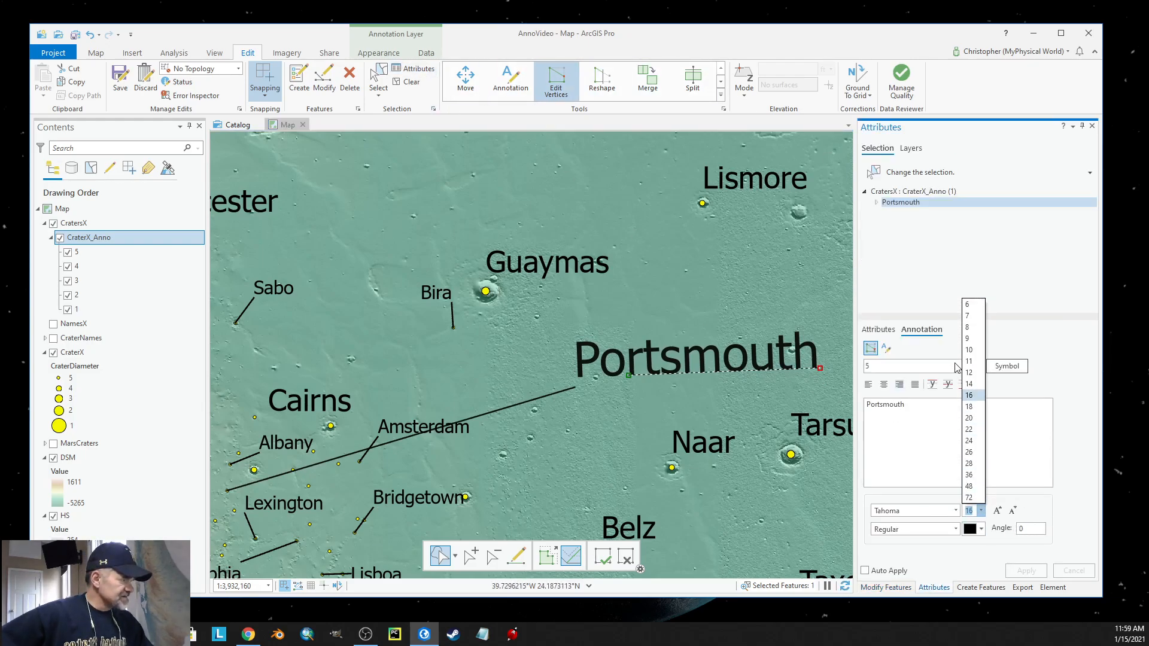
pyautogui.click(972, 306)
pyautogui.write('6')
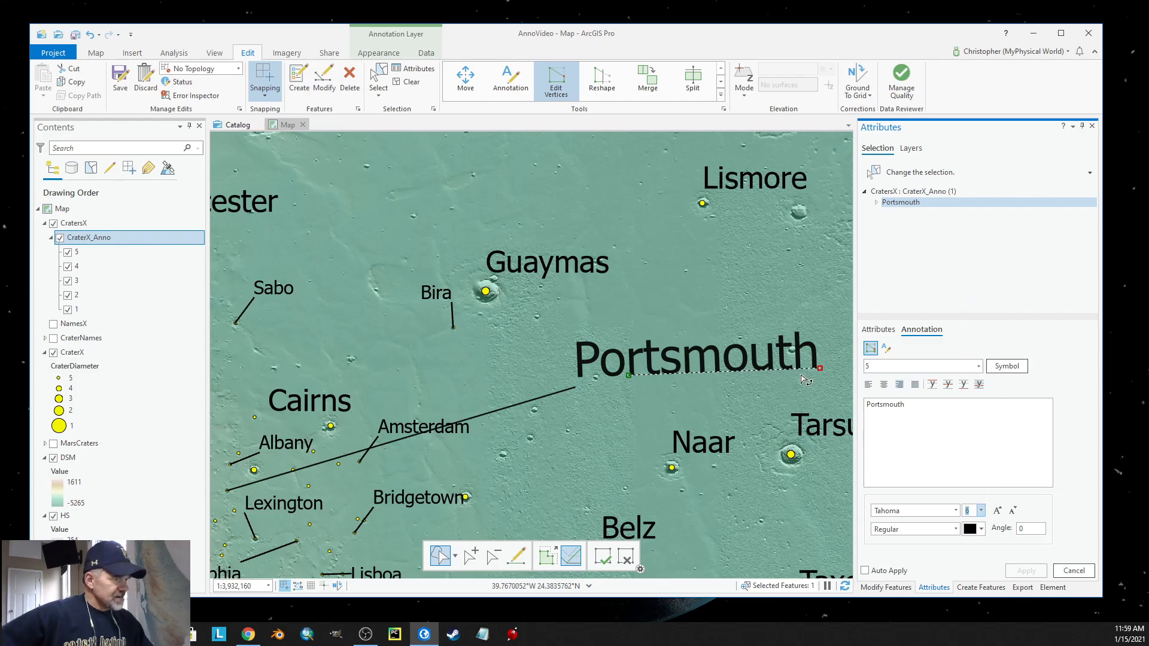
pyautogui.click(1026, 572)
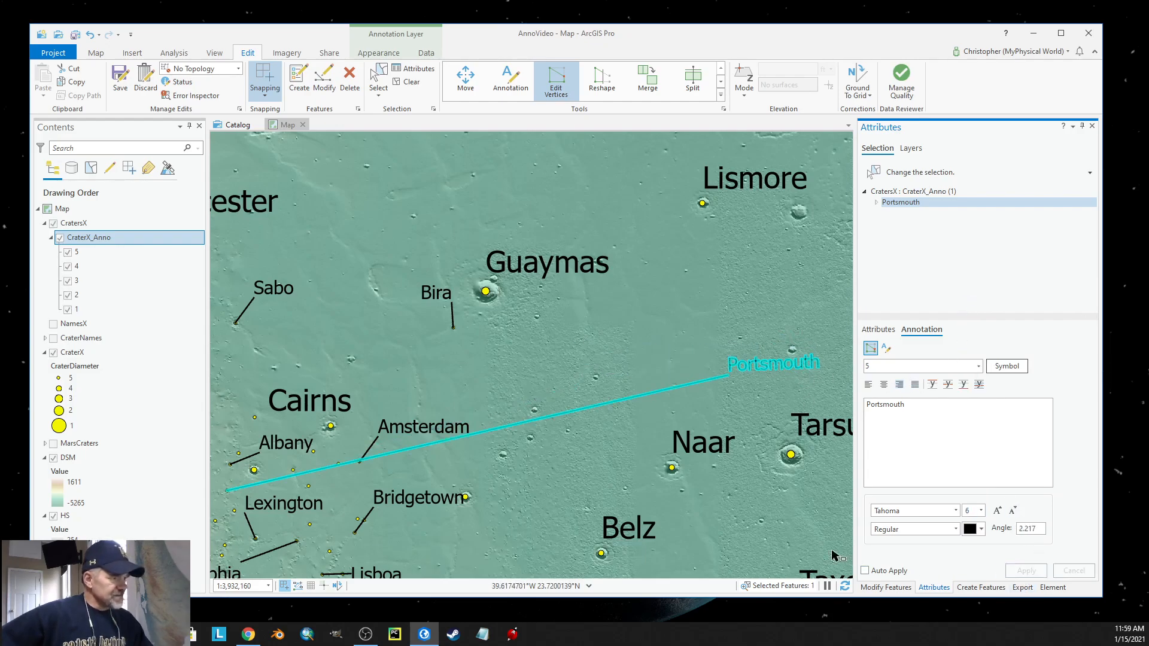
# - Use the Annotation tool to move the Portsmouth annotation to the open space between Amsterdam and Bridgetown
pyautogui.click(777, 371)
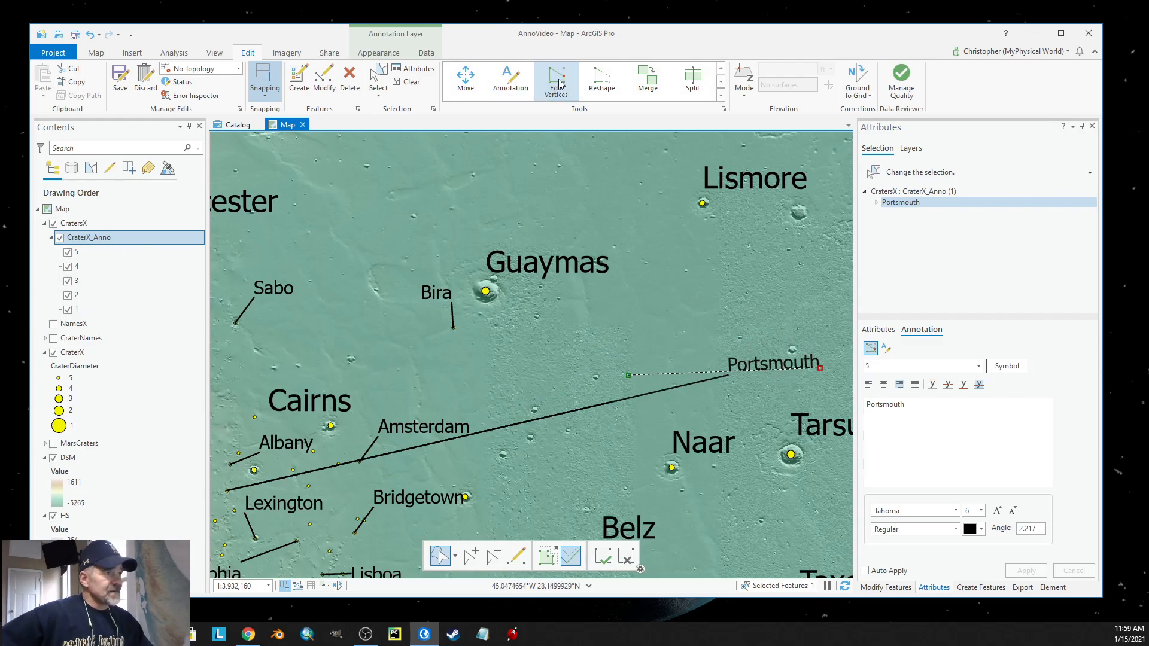
pyautogui.click(508, 82)
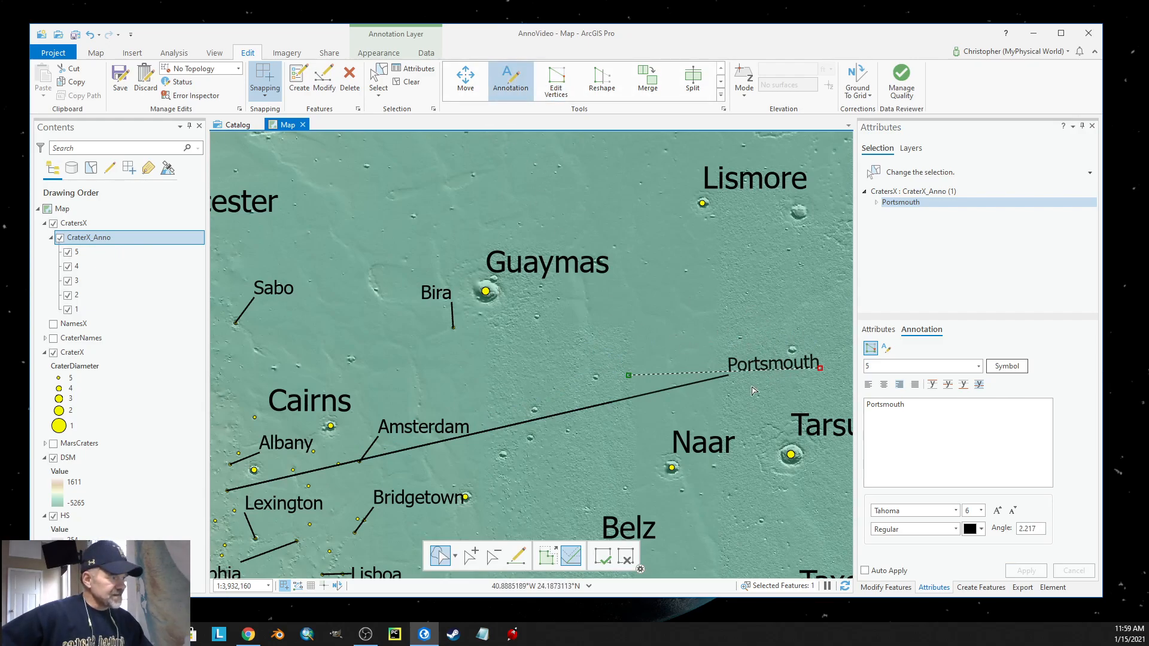
pyautogui.moveTo(760, 367); pyautogui.dragTo(454, 467)
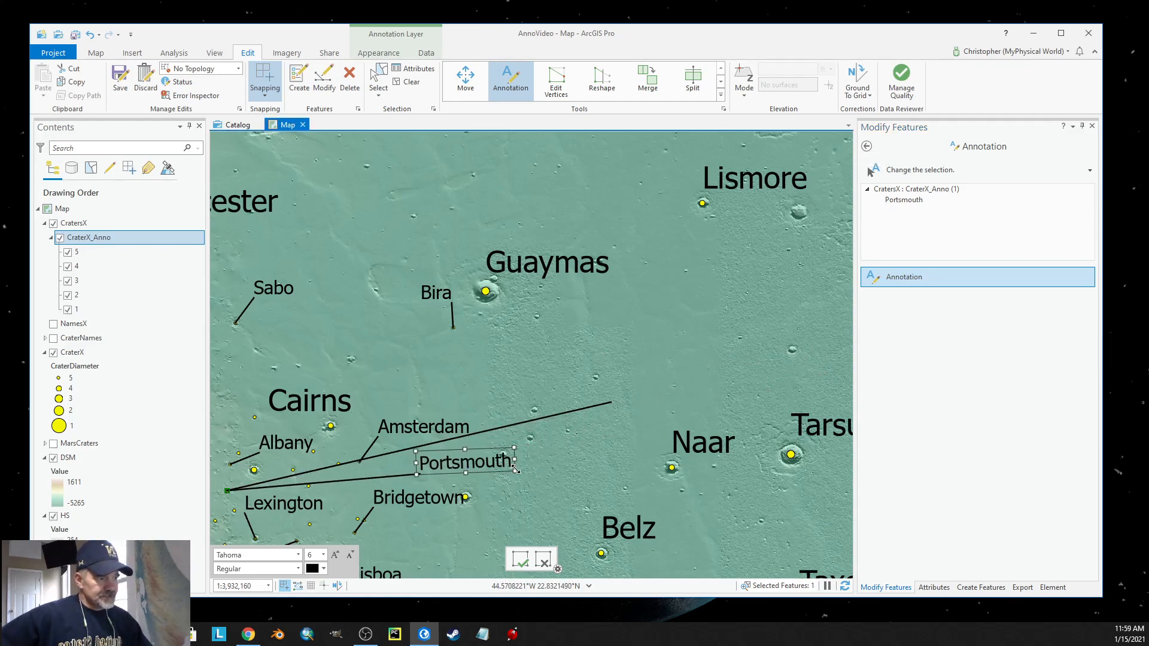
# - Level the Portsmouth text by aligning its baseline's end vertex with the start vertex, and finish the edit
pyautogui.click(566, 89)
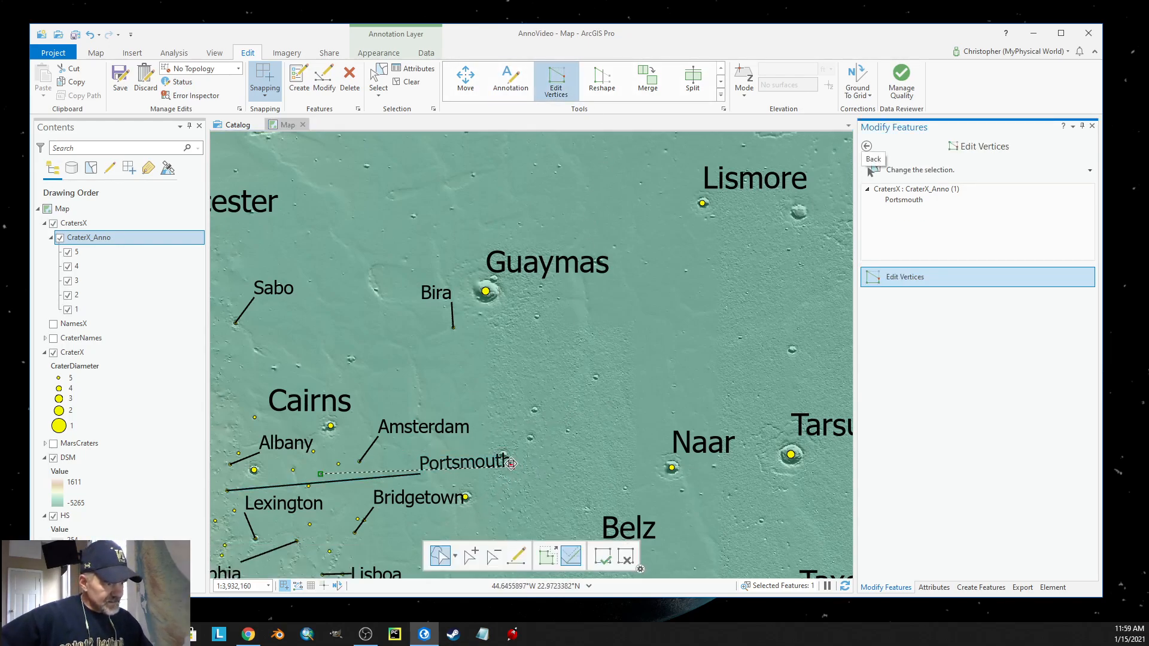
pyautogui.moveTo(511, 466); pyautogui.dragTo(506, 474)
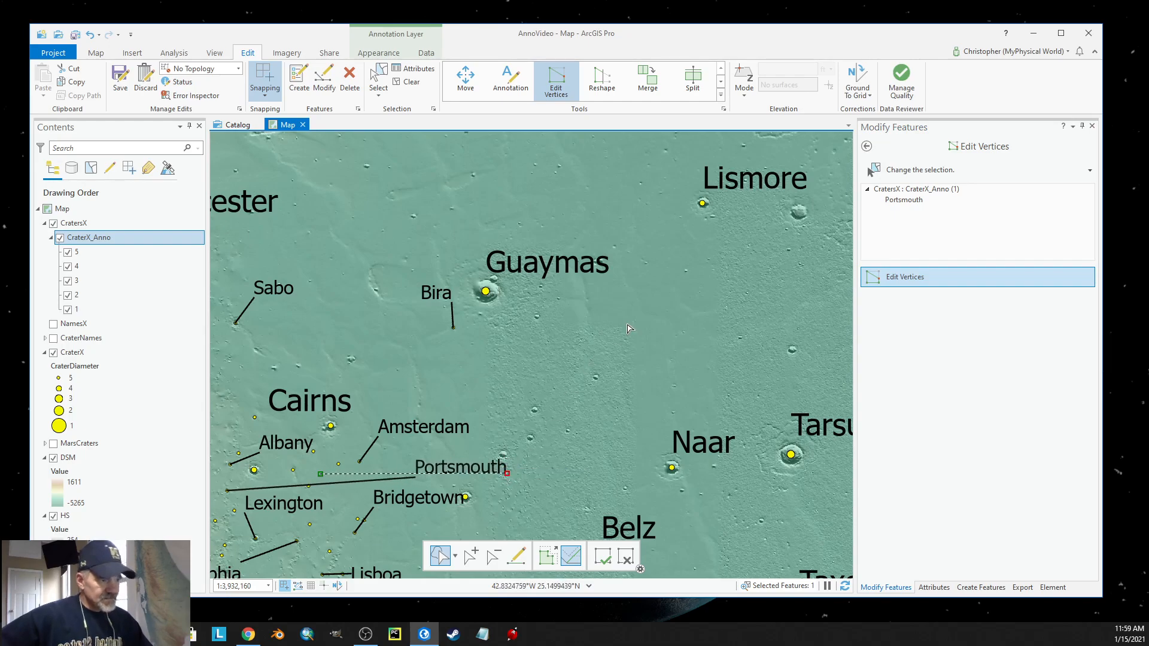
pyautogui.press('F2')
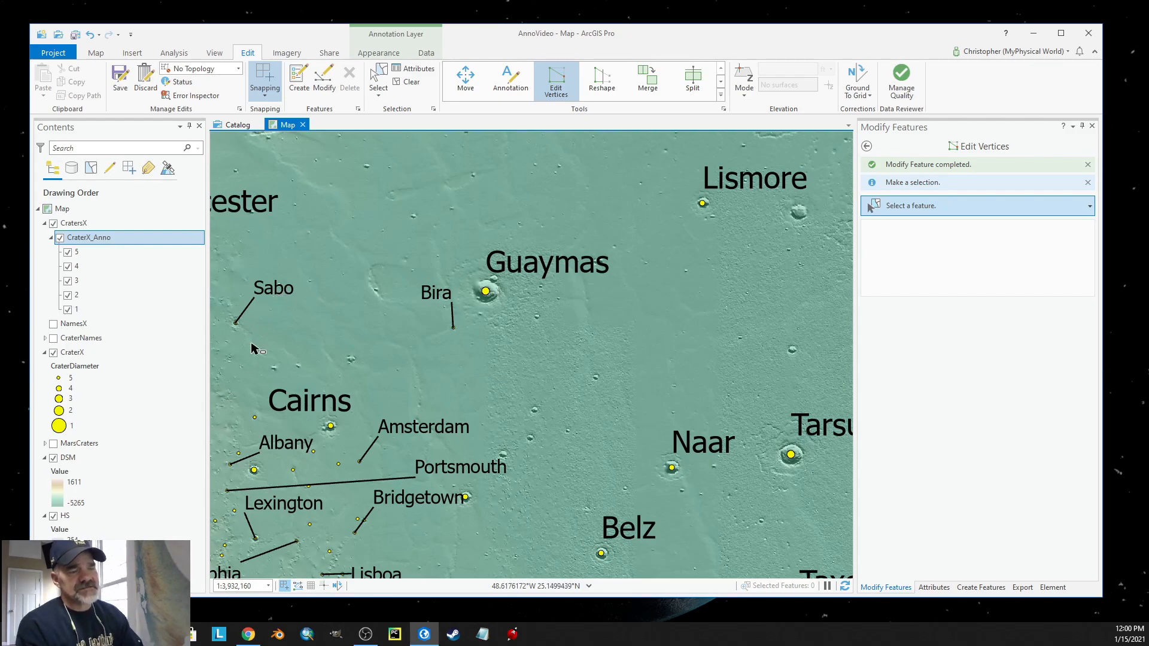
# - Open the Catalog pane and refresh the AnnoX.gdb geodatabase
pyautogui.click(214, 55)
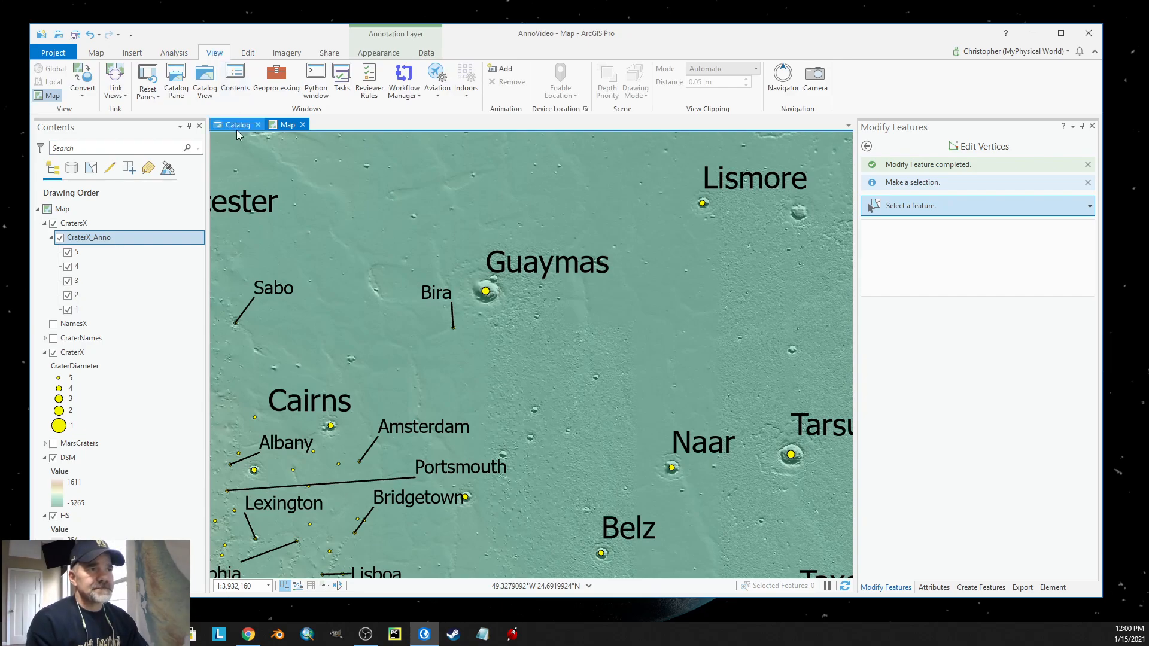
pyautogui.click(176, 80)
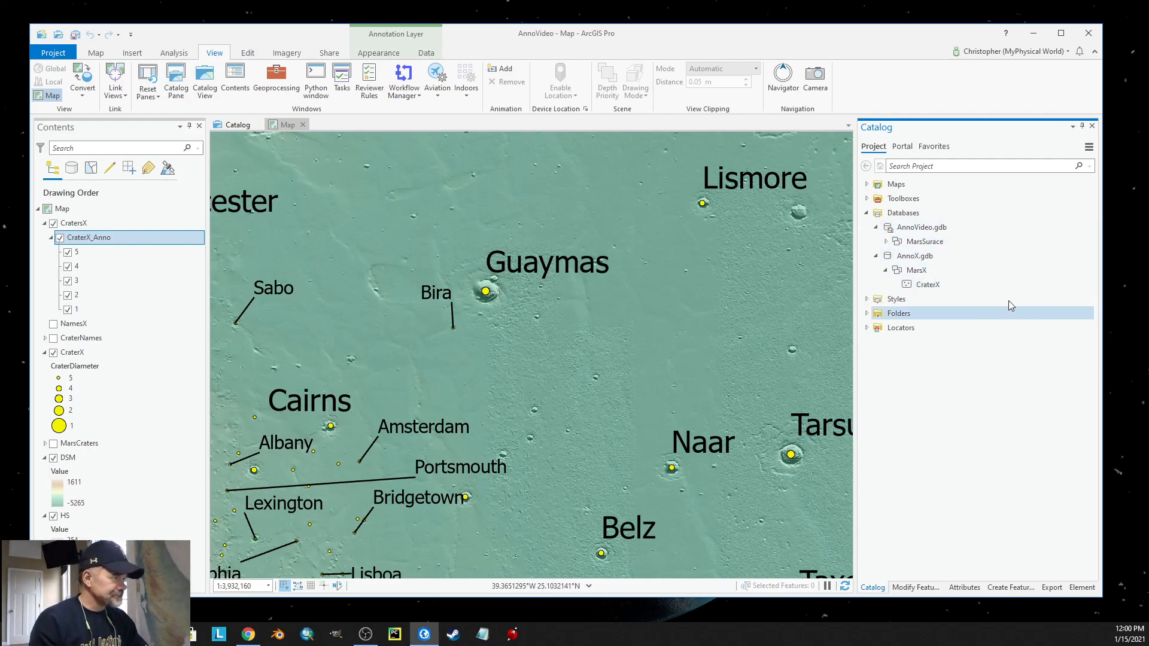
pyautogui.click(885, 271)
pyautogui.click(886, 271)
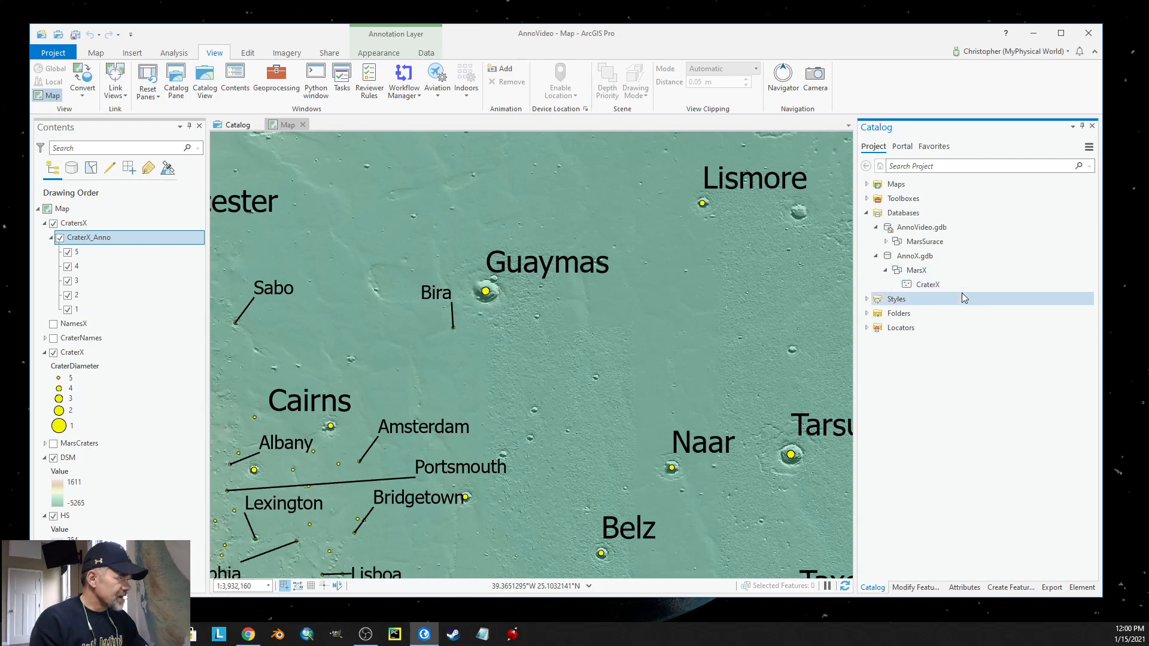
pyautogui.rightClick(919, 256)
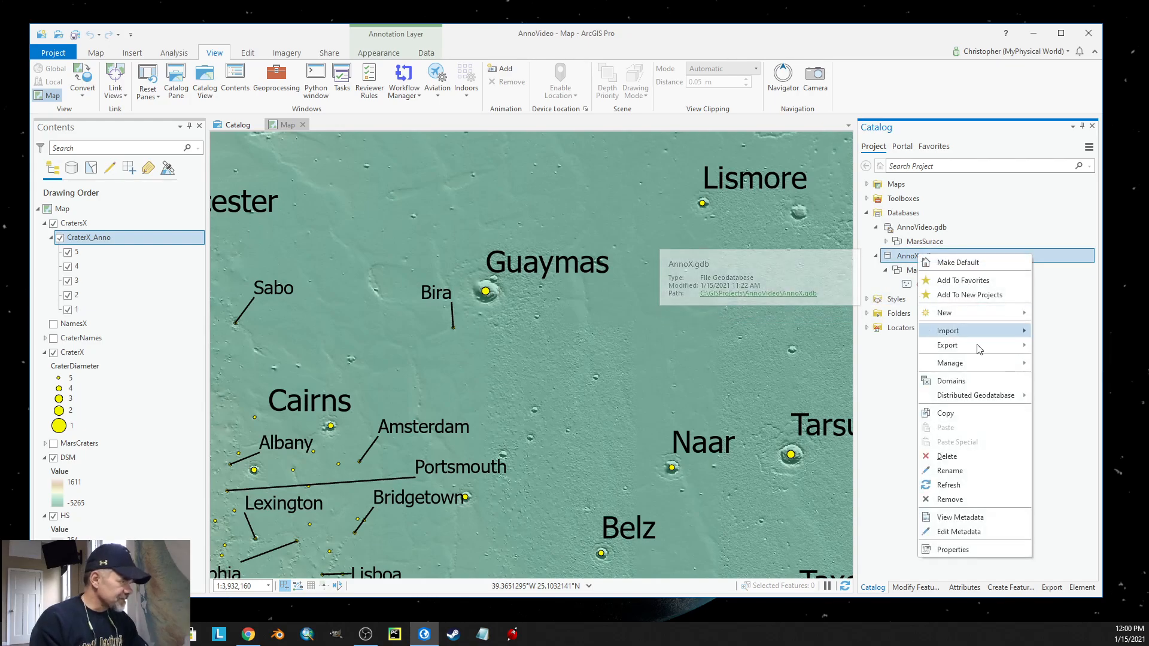
pyautogui.click(948, 485)
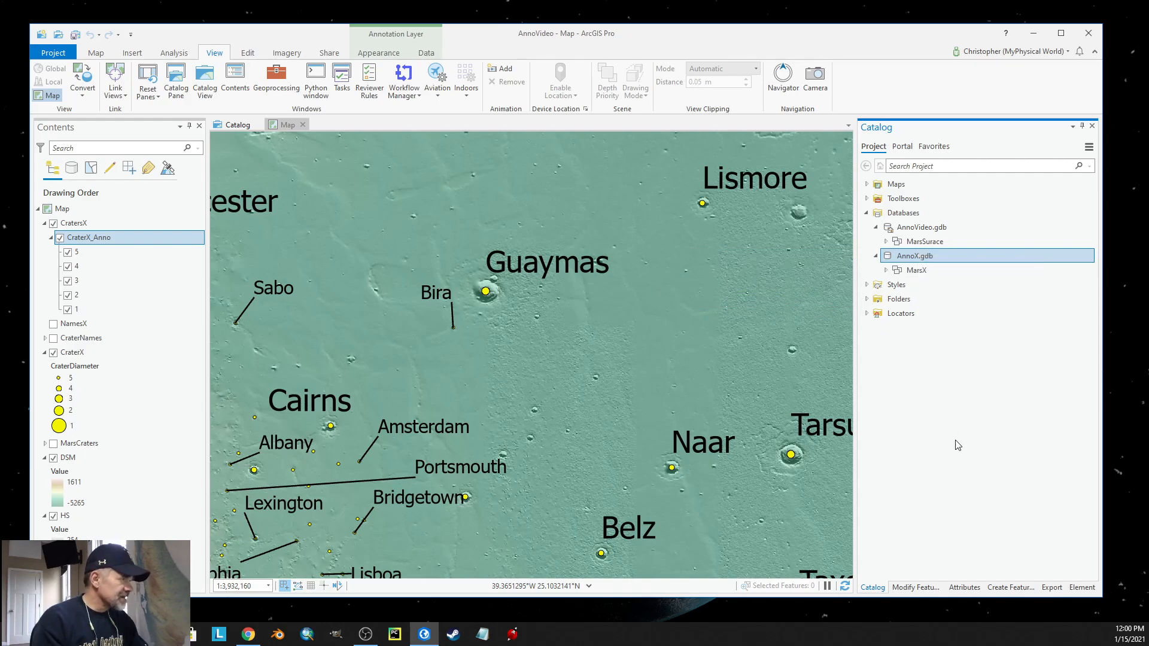
# - Expand the MarsX dataset in AnnoX.gdb and open the annotation feature class properties of CraterX_Anno
pyautogui.click(886, 270)
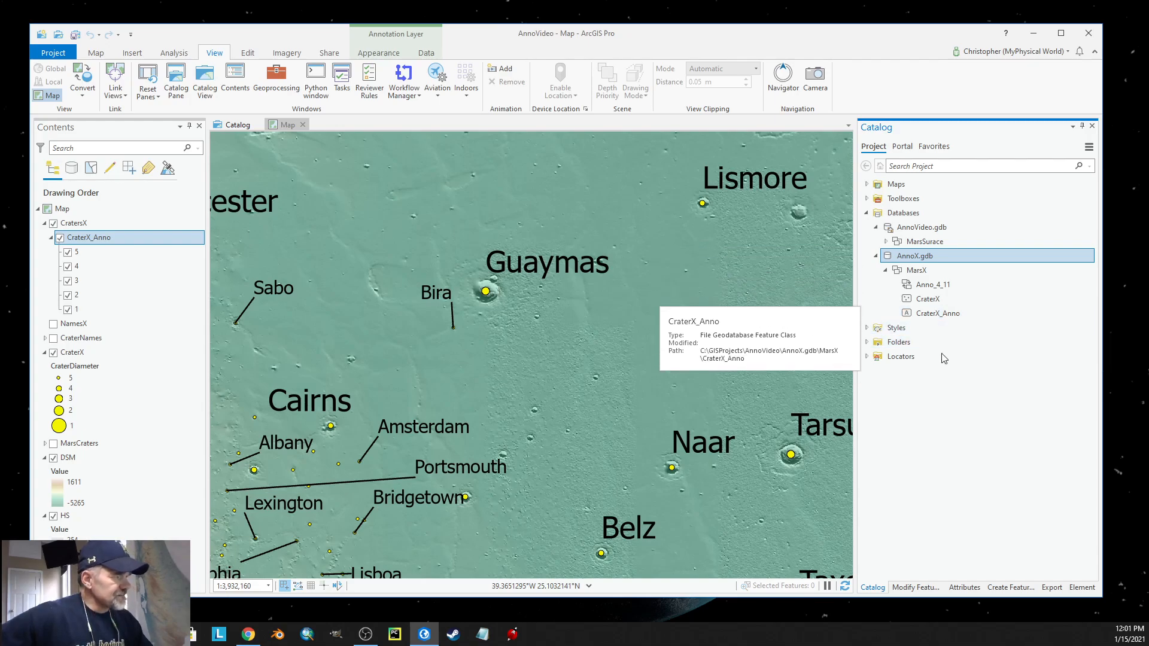
pyautogui.rightClick(930, 316)
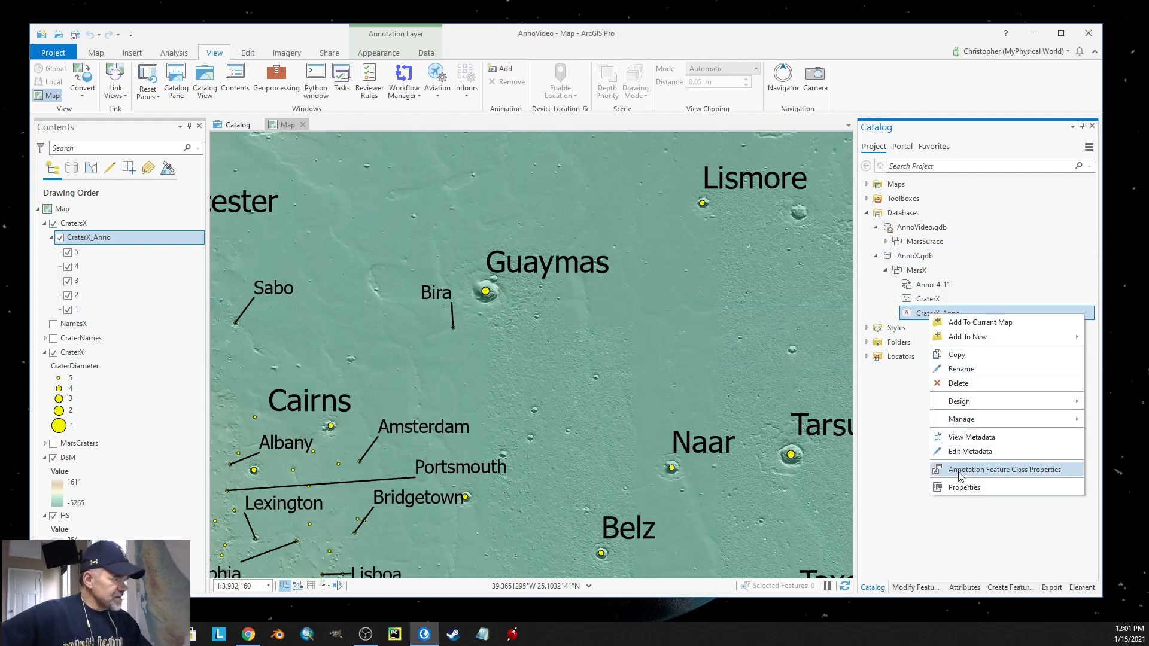
pyautogui.click(1012, 471)
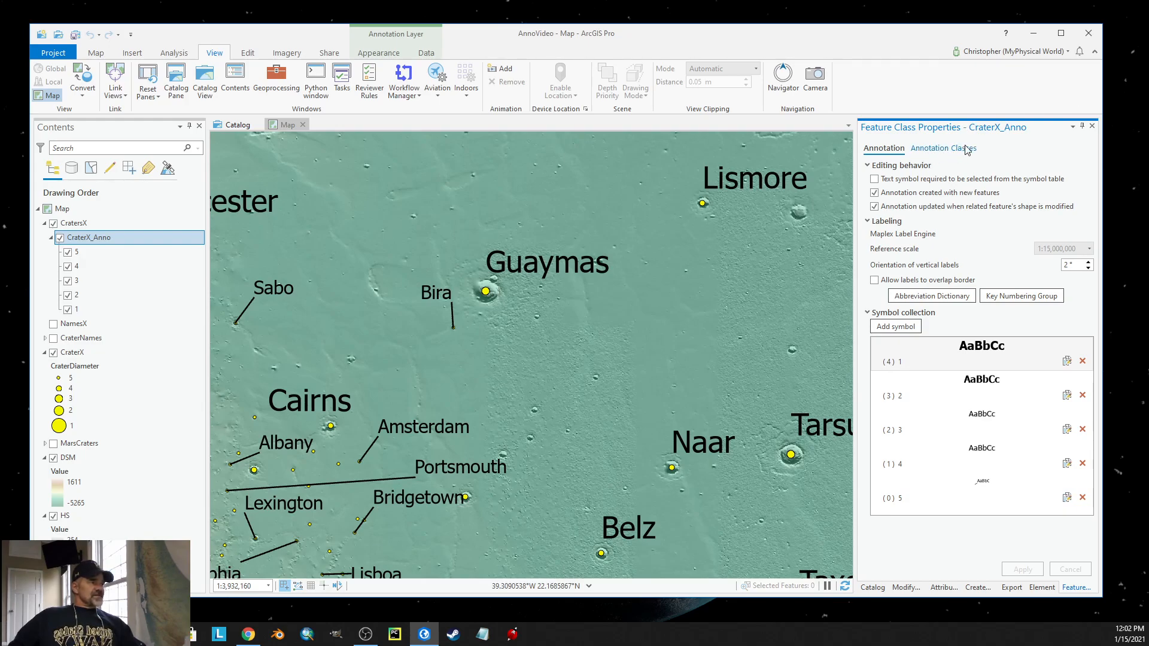
# - Open the annotation class properties of class 5 in CraterX_Anno
pyautogui.click(944, 149)
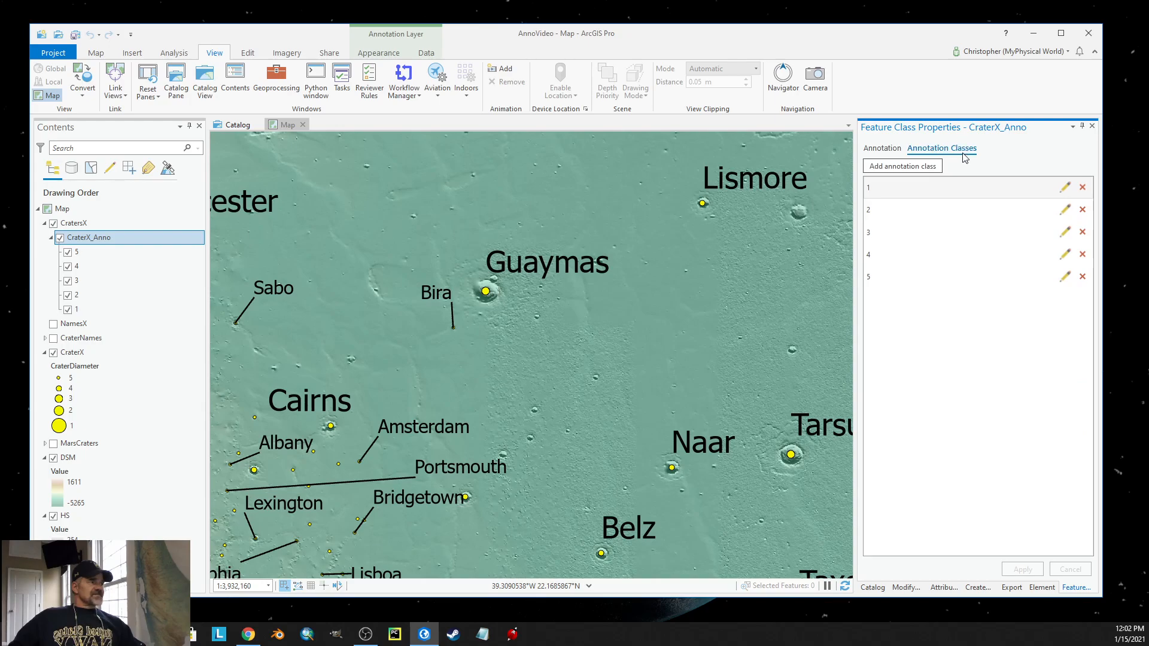
pyautogui.click(896, 279)
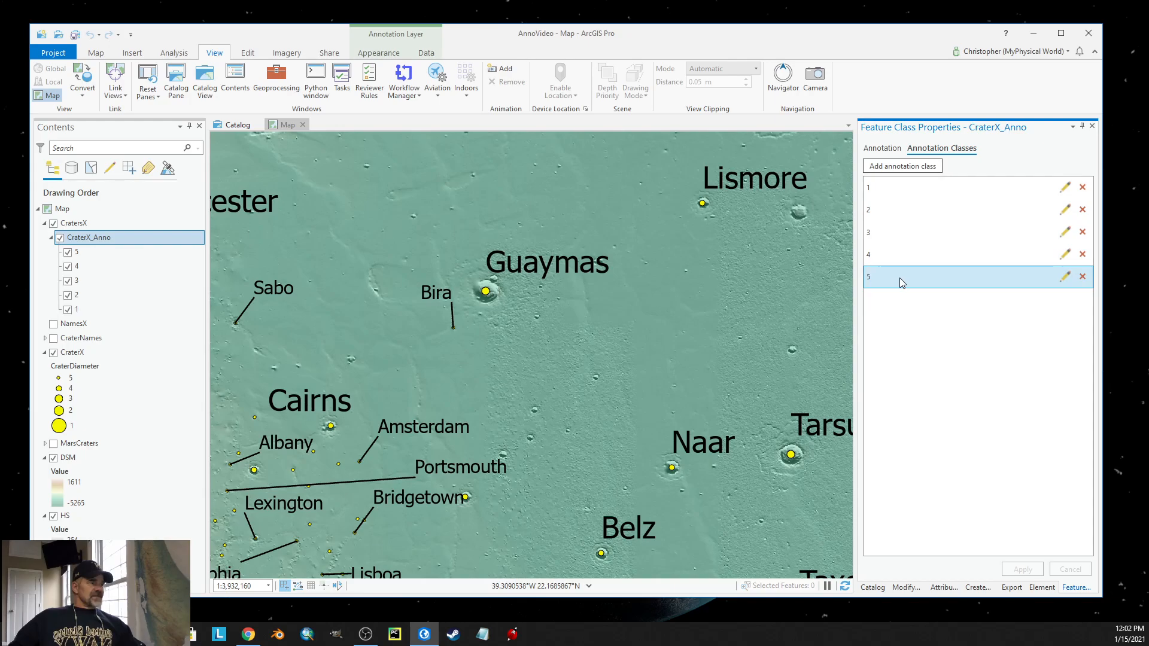
pyautogui.rightClick(901, 280)
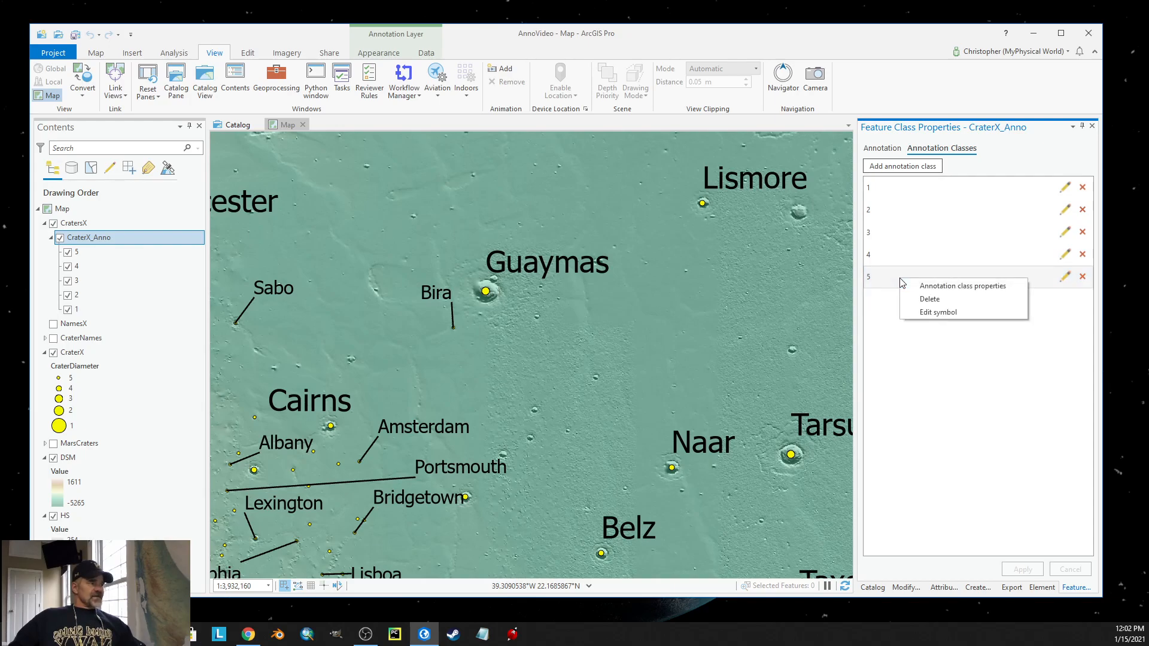
pyautogui.click(948, 287)
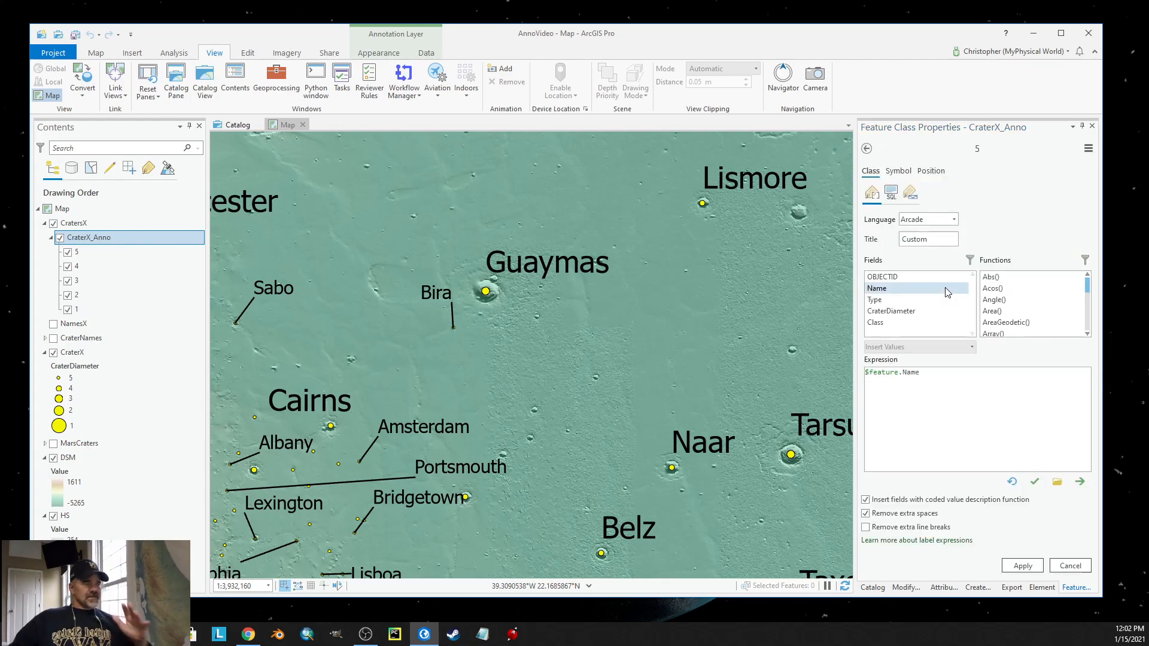
# - In class 5's callout symbol settings, set the leader line color to red and its line width to 2 pt
pyautogui.click(907, 177)
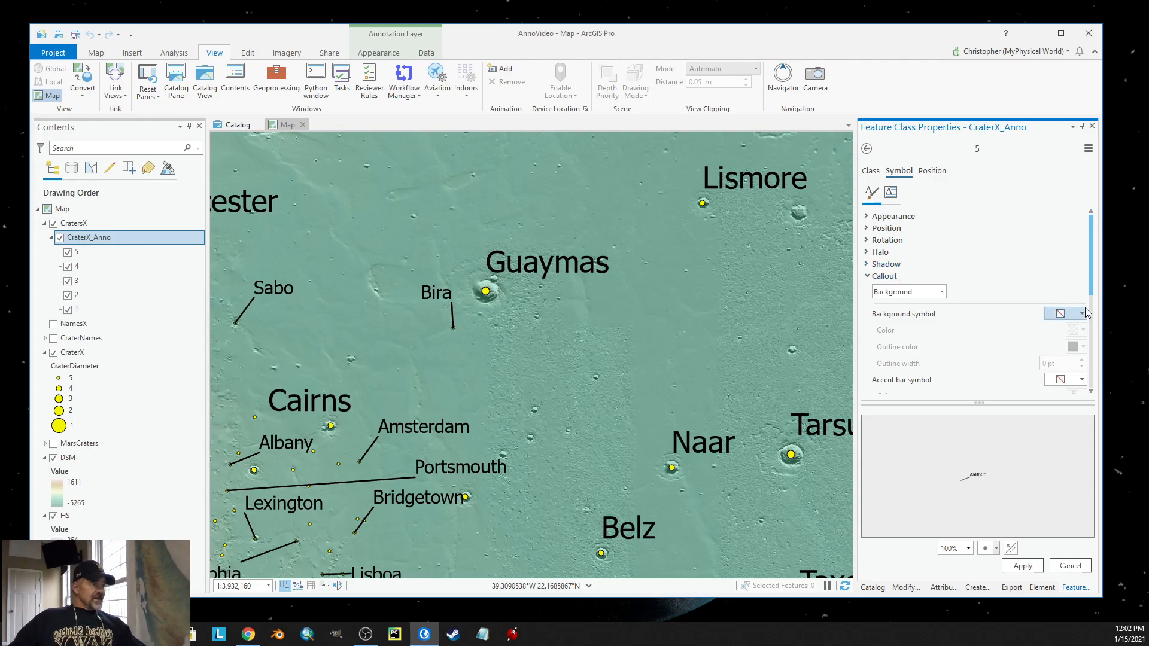
pyautogui.moveTo(1090, 290); pyautogui.dragTo(1106, 362)
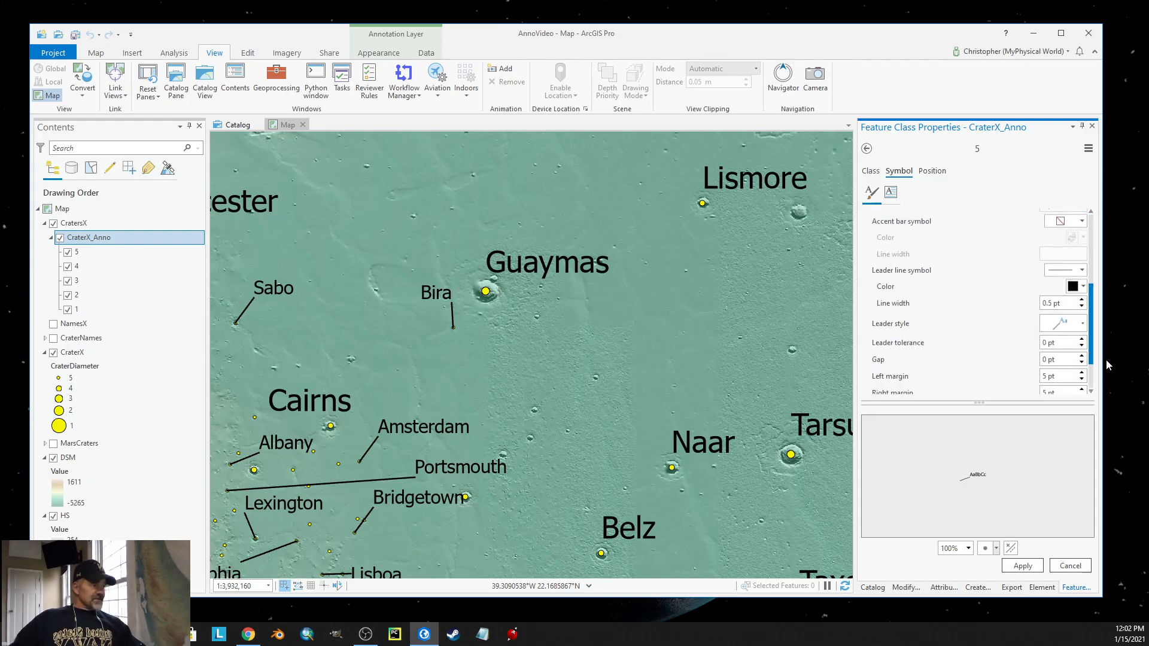
pyautogui.click(1085, 281)
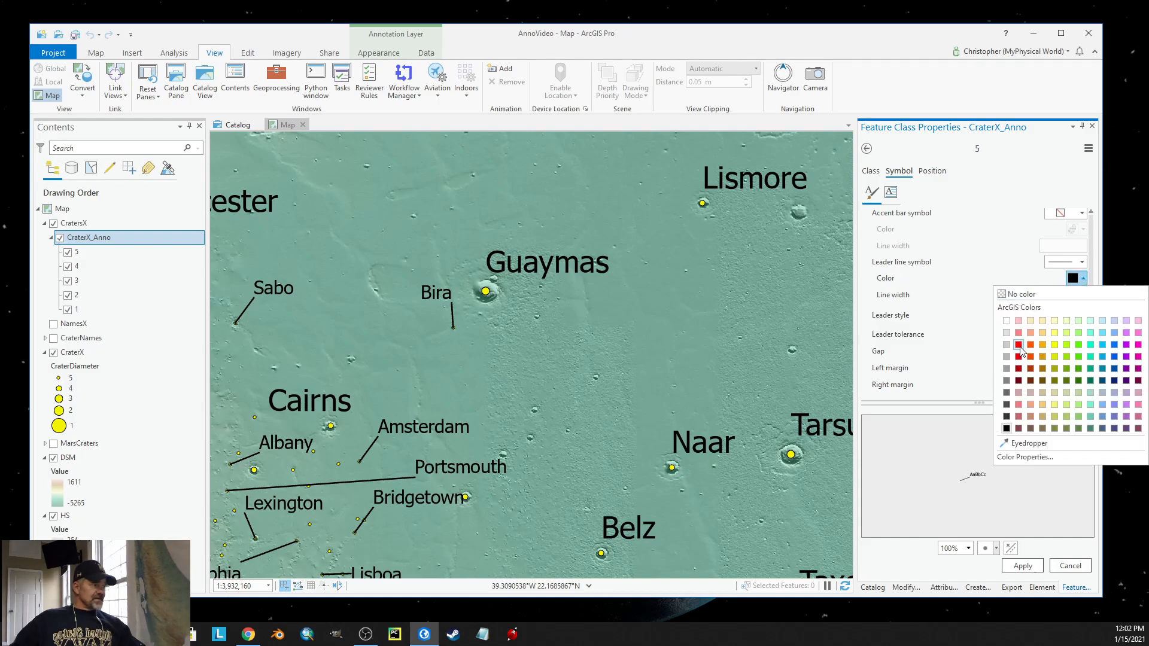
pyautogui.click(1021, 351)
pyautogui.click(1082, 292)
pyautogui.click(1082, 292)
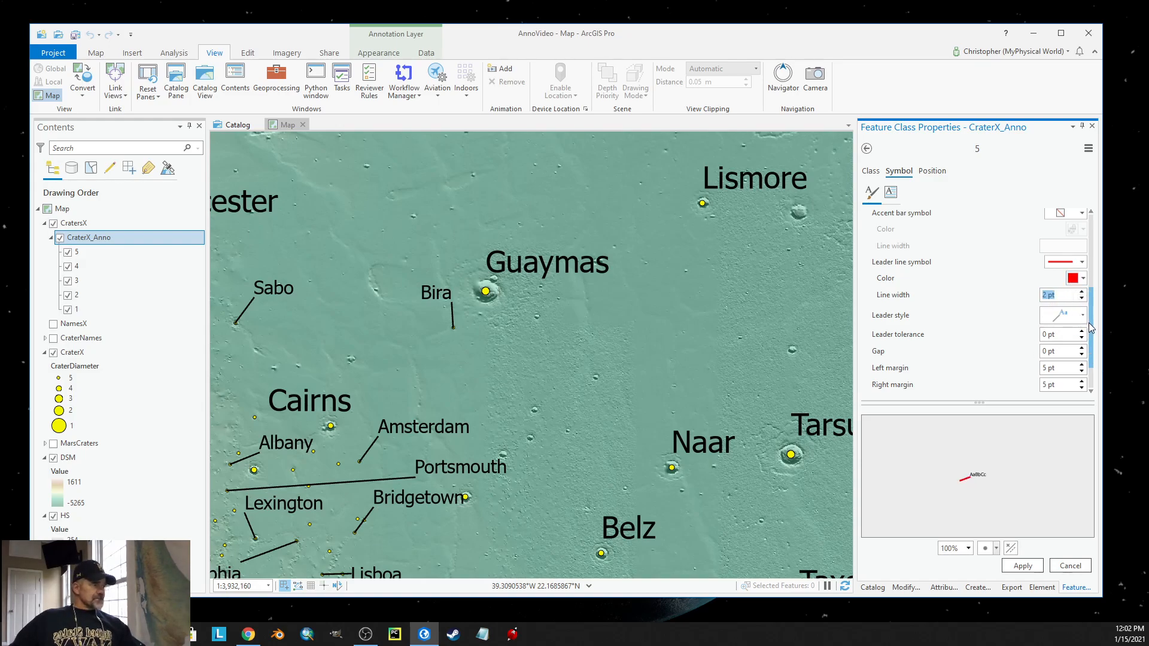
pyautogui.scroll(-2, 1091, 327)
pyautogui.scroll(4, 1077, 331)
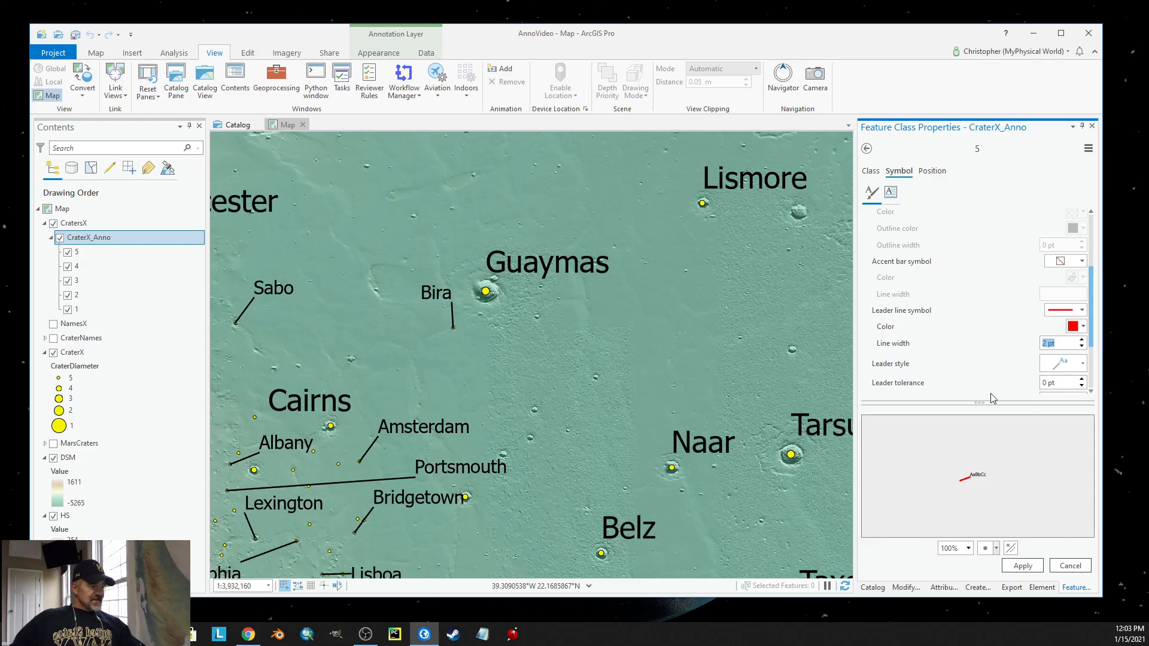
# - Update class 5's default symbol, check the symbol collection for the new and old versions, and apply the feature class changes
pyautogui.click(1026, 566)
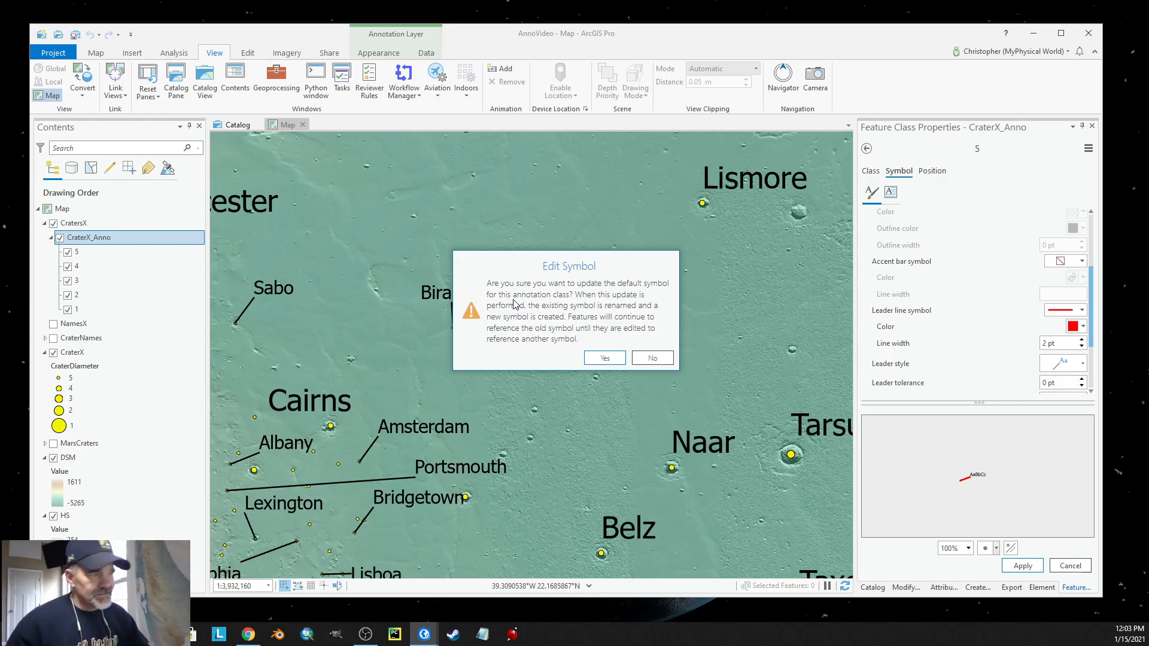
pyautogui.click(605, 358)
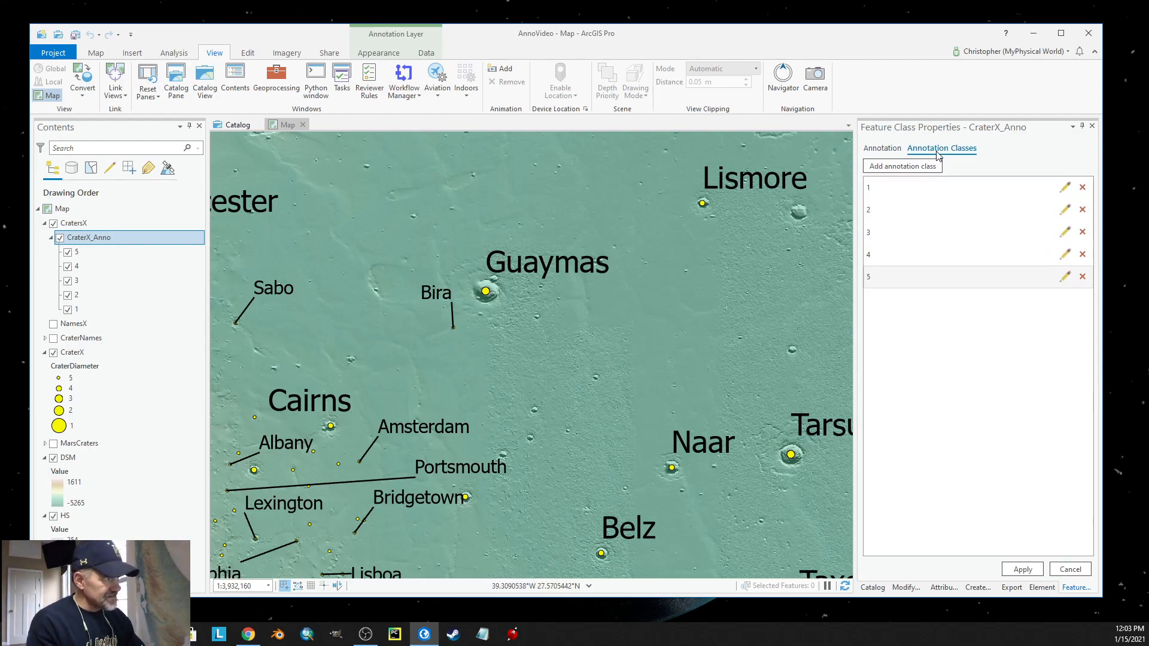
pyautogui.click(879, 153)
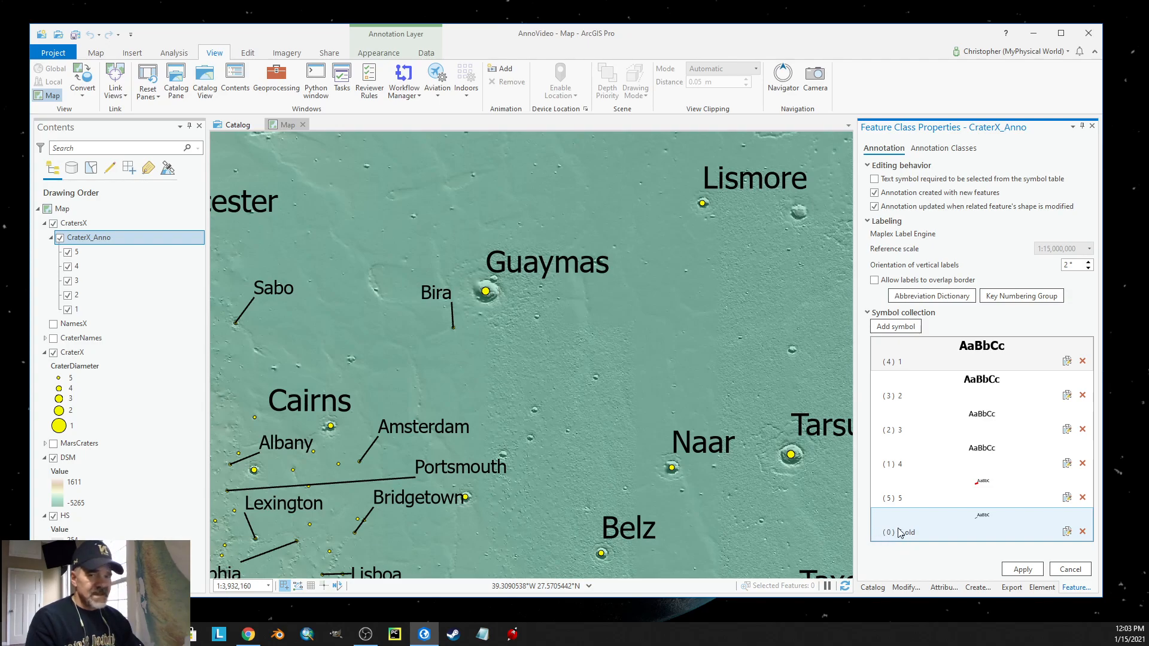
pyautogui.click(894, 505)
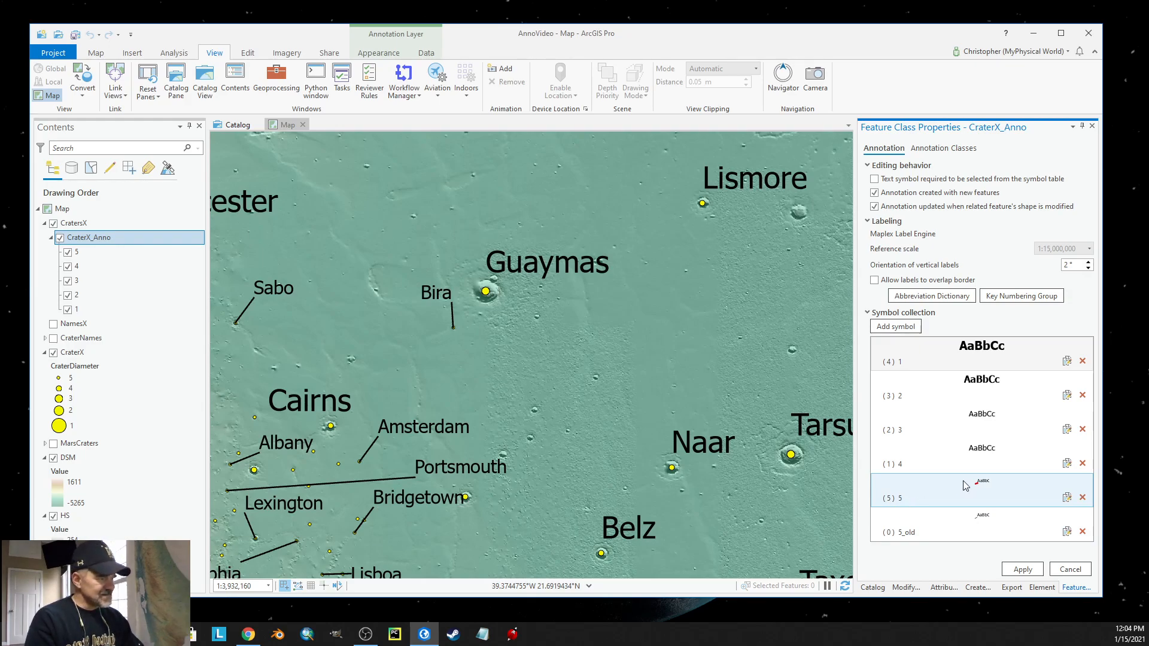
pyautogui.click(1022, 569)
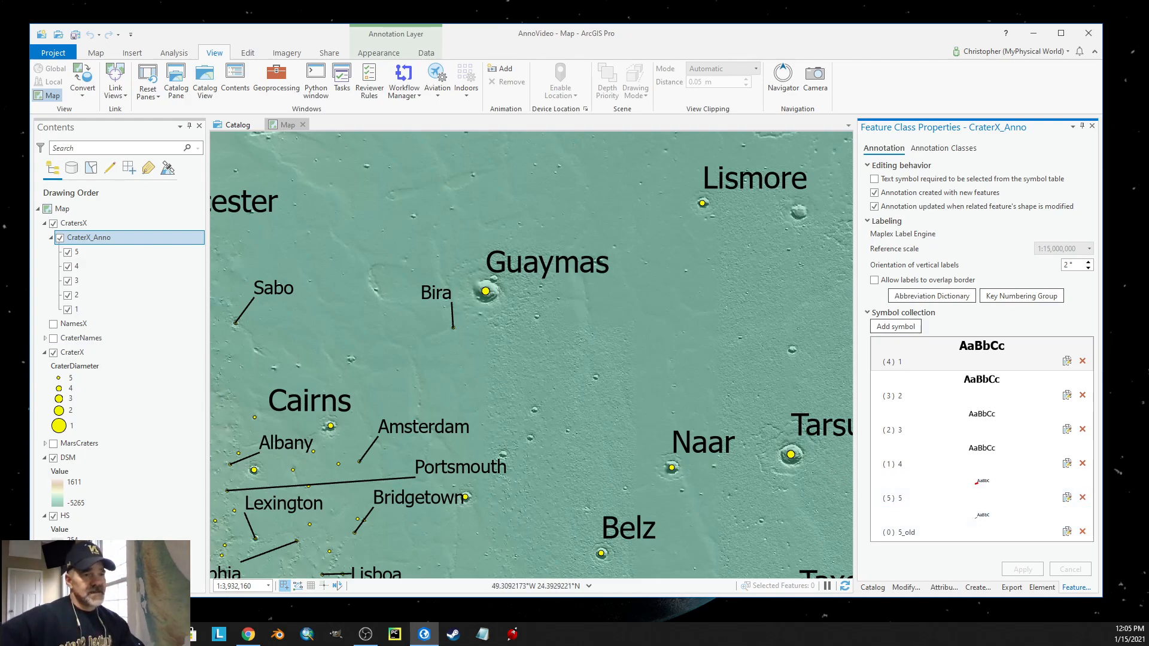
# - Open the CraterX_Anno attribute table and locate the placed records of annotation class 5
pyautogui.rightClick(103, 242)
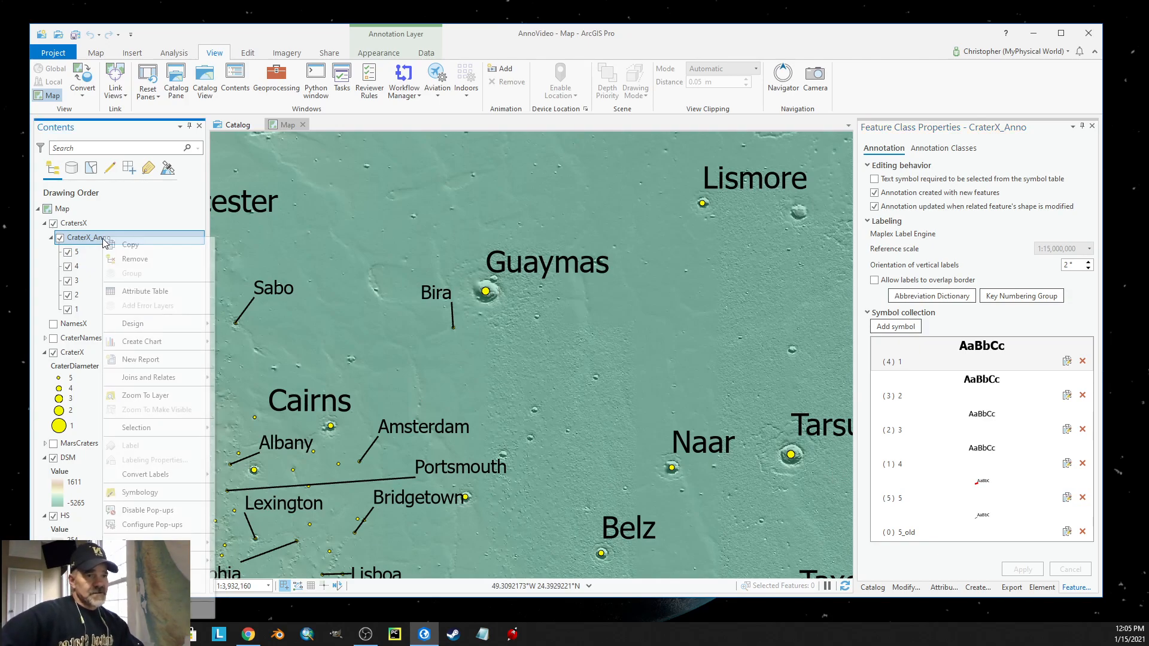
pyautogui.click(131, 292)
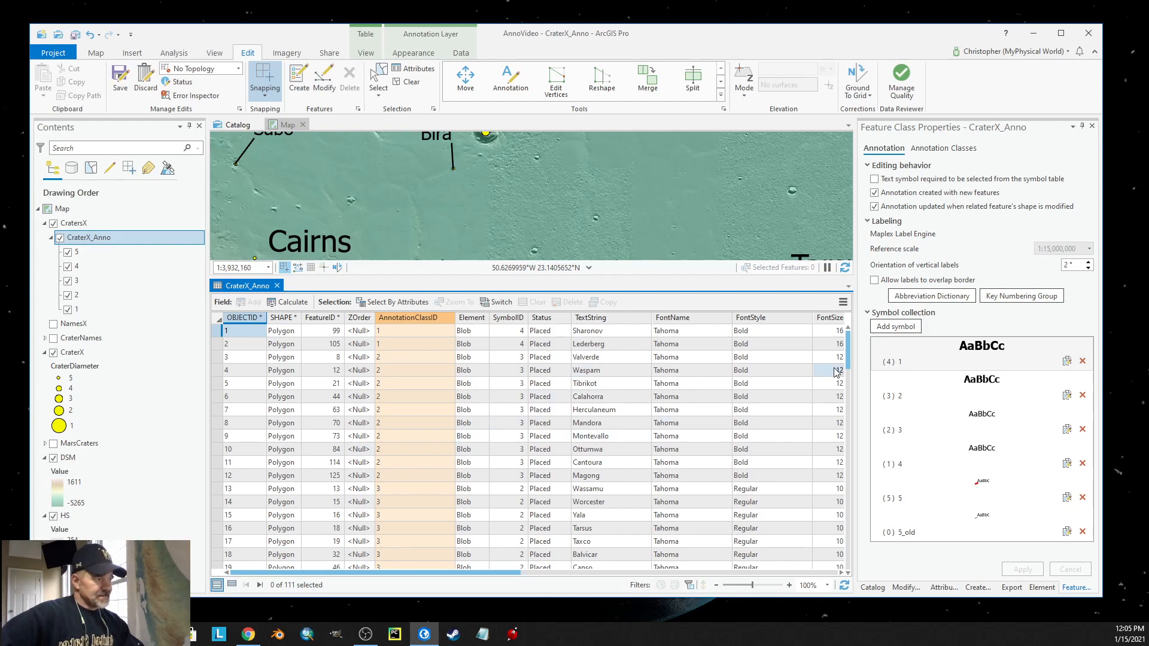
pyautogui.moveTo(848, 366); pyautogui.dragTo(860, 484)
pyautogui.scroll(-4, 589, 529)
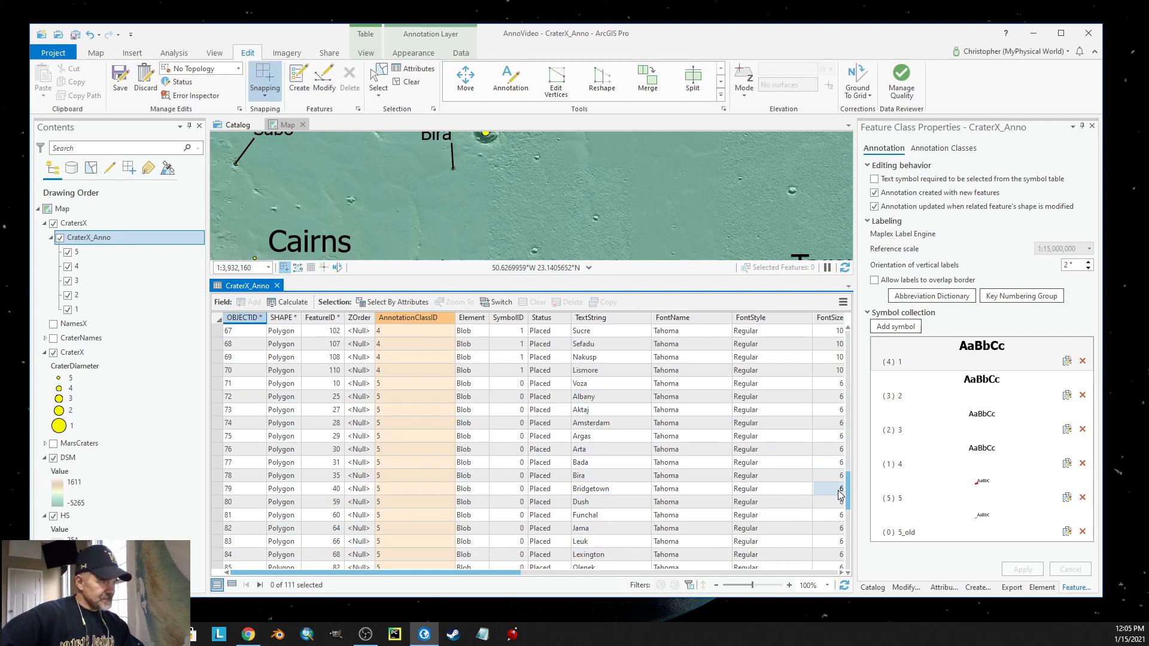
pyautogui.moveTo(848, 503); pyautogui.dragTo(850, 527)
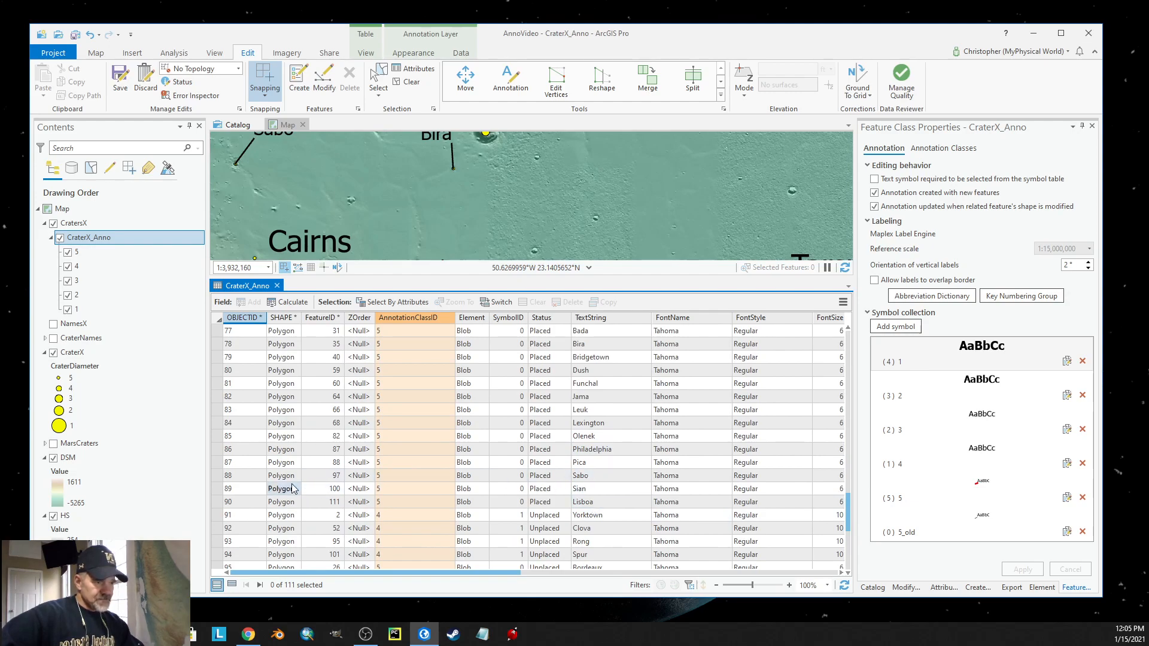
# - Select the Sabo record in the table and shrink the table so the Sabo annotation shows on the map
pyautogui.click(217, 476)
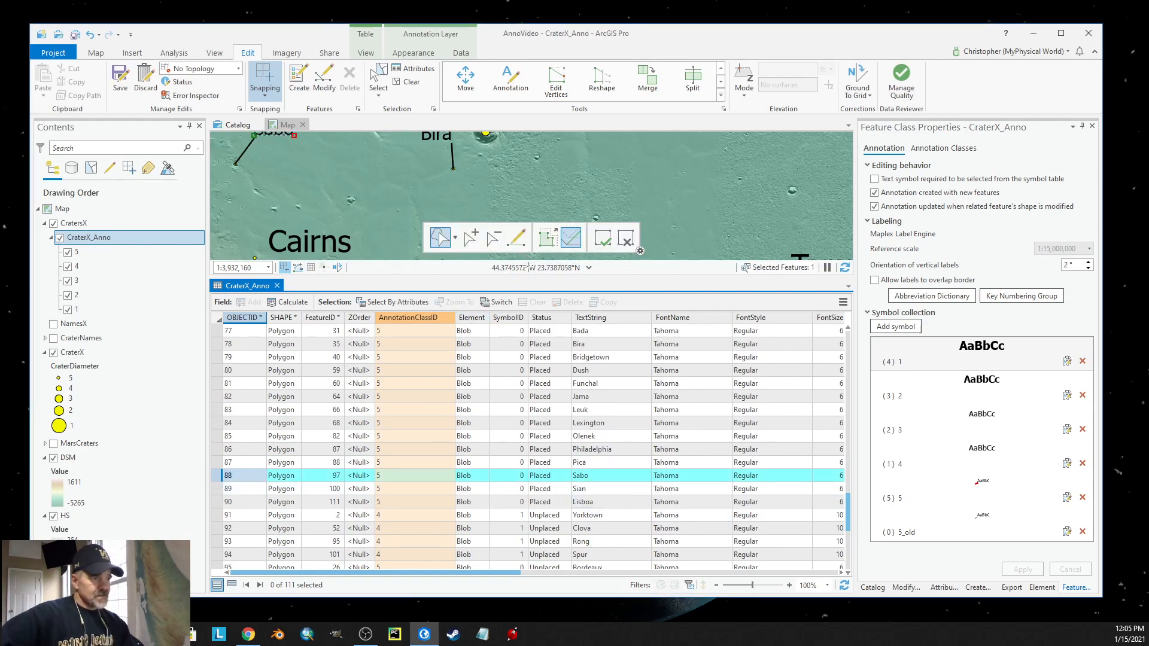
pyautogui.click(563, 207)
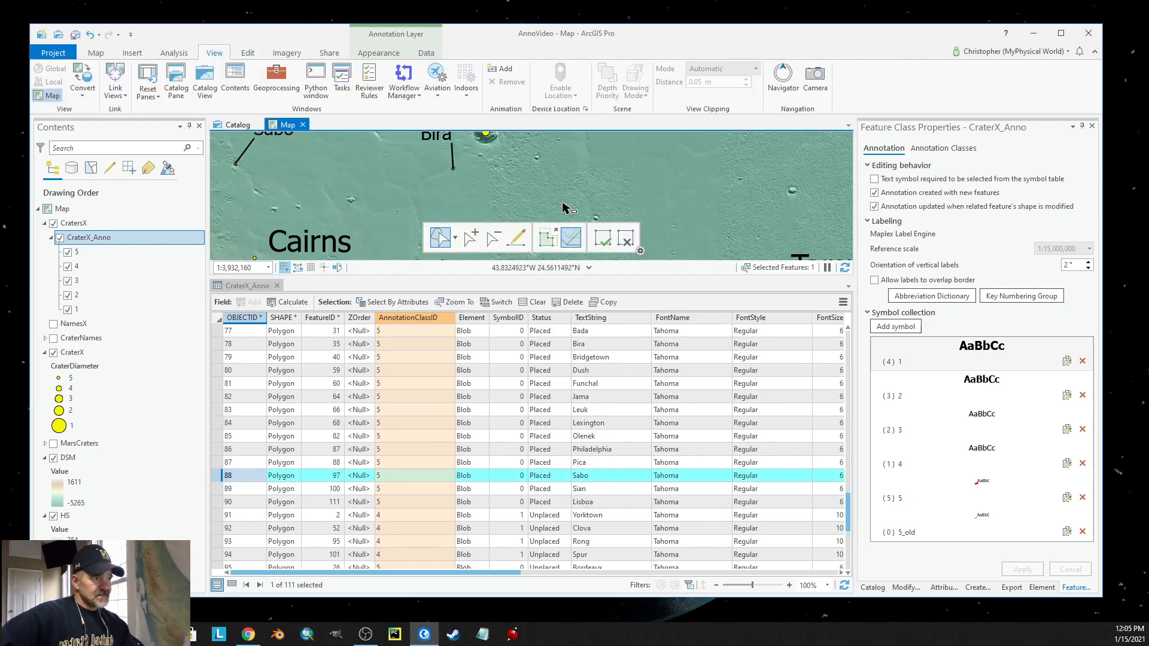
pyautogui.click(218, 475)
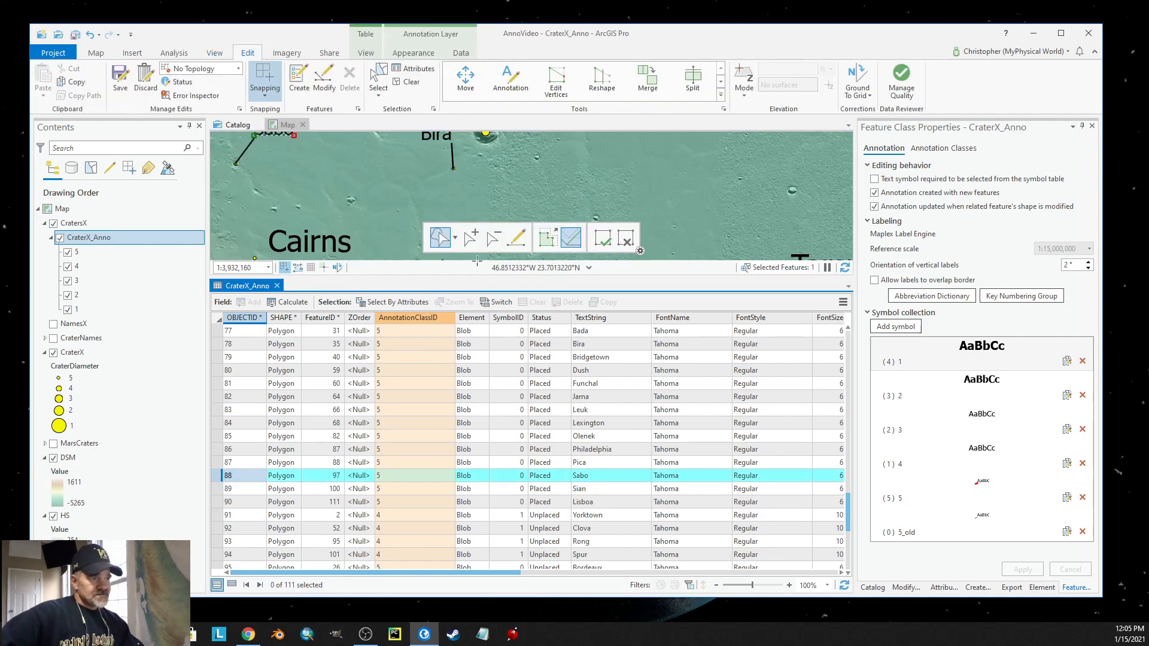
pyautogui.moveTo(474, 276); pyautogui.dragTo(418, 422)
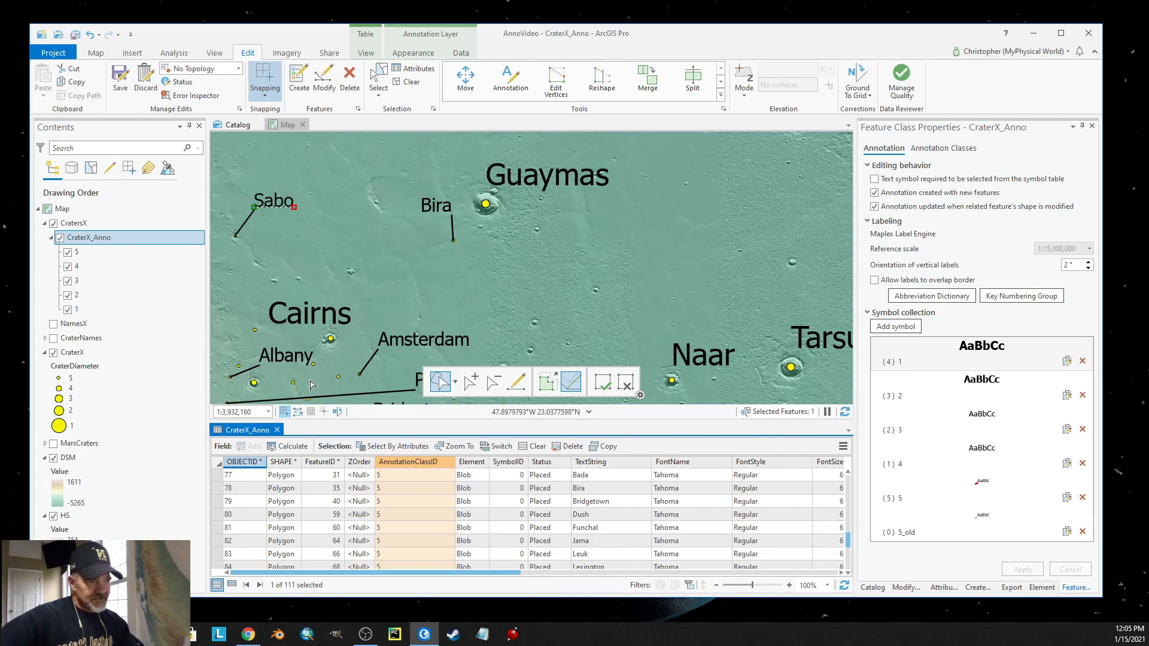
# - Set the SymbolID of the Sabo annotation record to 5
pyautogui.click(848, 548)
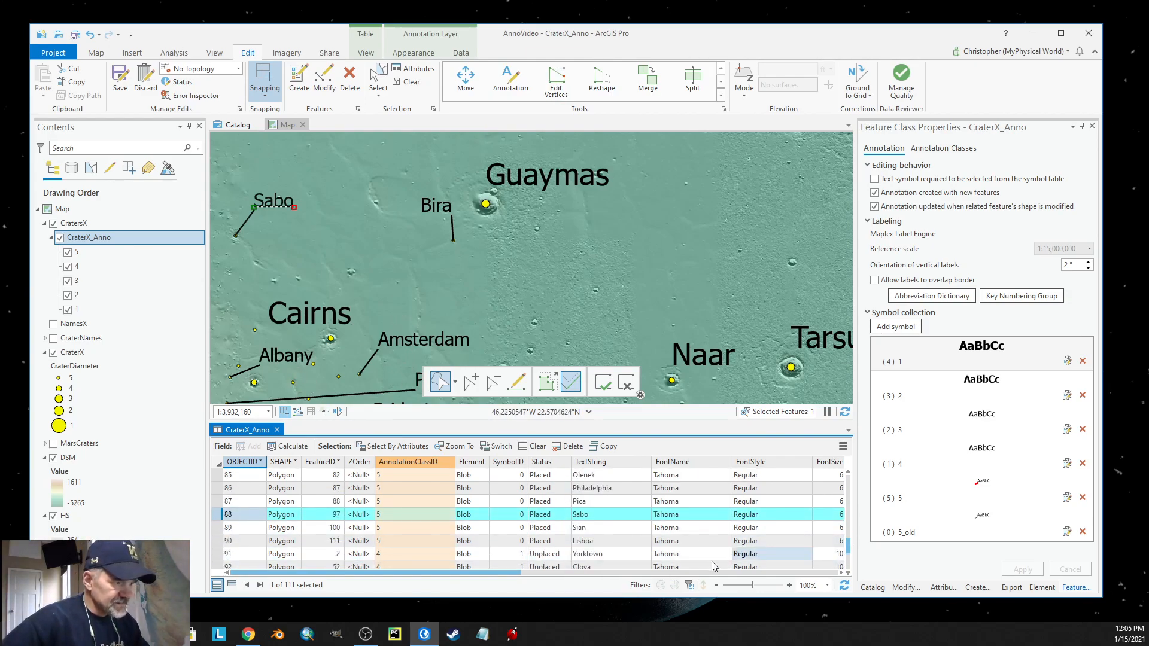
pyautogui.click(506, 516)
pyautogui.click(509, 518)
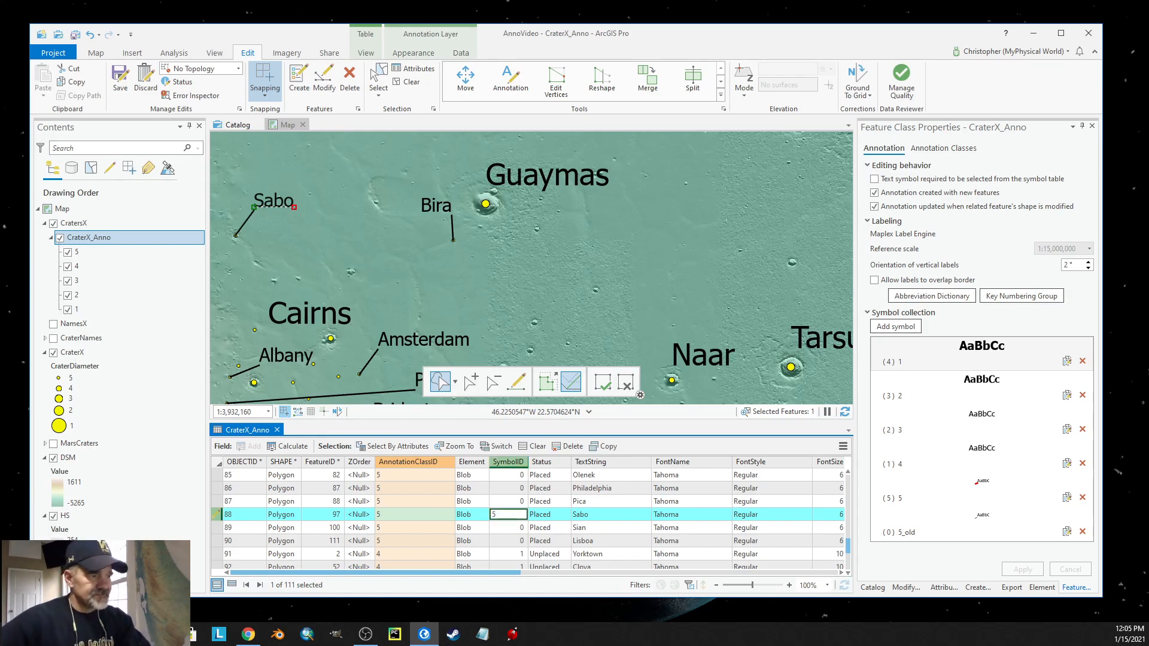
pyautogui.press('Return')
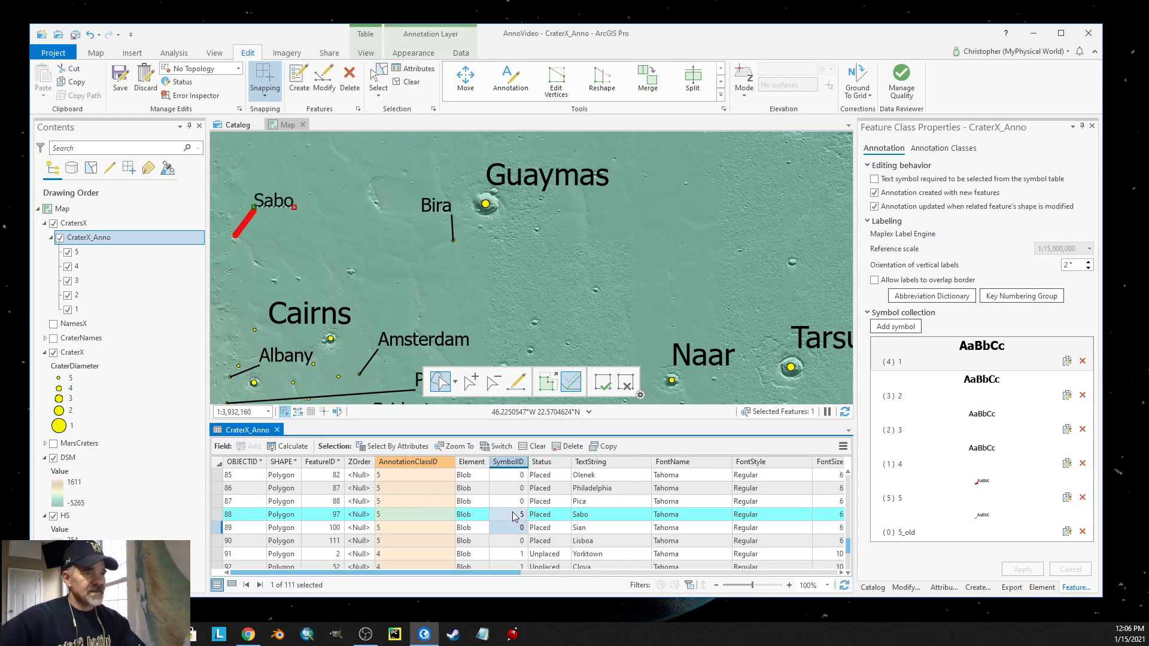